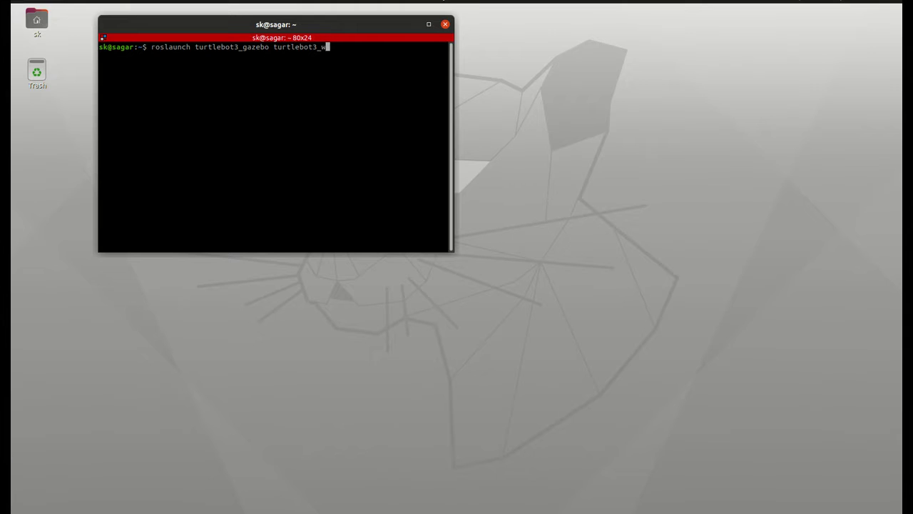
Step: Launch turtlebot3_world.launch from the turtlebot3_gazebo package and move the terminal window aside
key(Return)
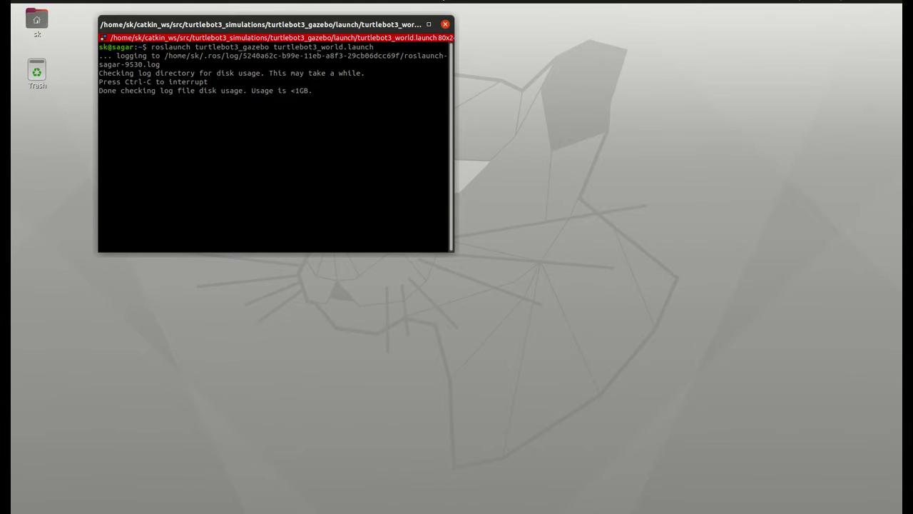
drag(354, 24, 660, 95)
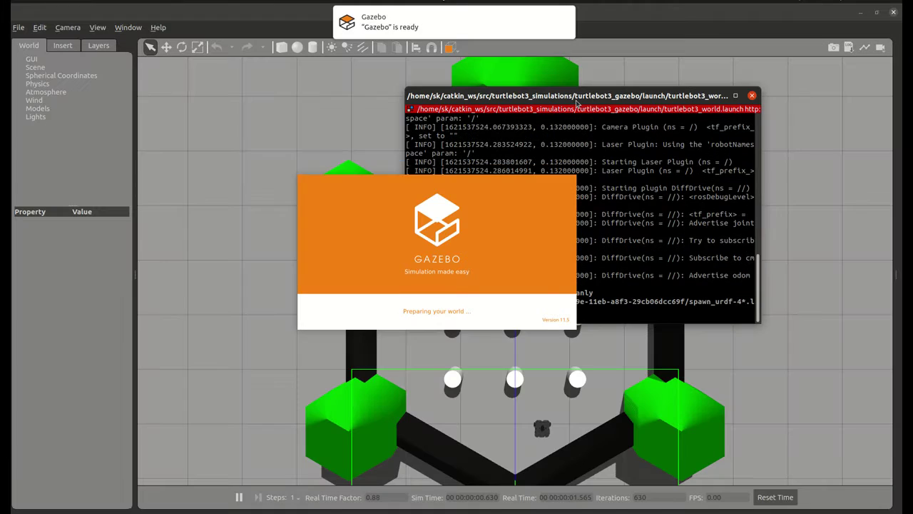
drag(578, 105, 394, 108)
Step: Split the terminal into two side-by-side panes and launch turtlebot3_slam.launch from the turtlebot3_slam package in the new pane
right_click(408, 196)
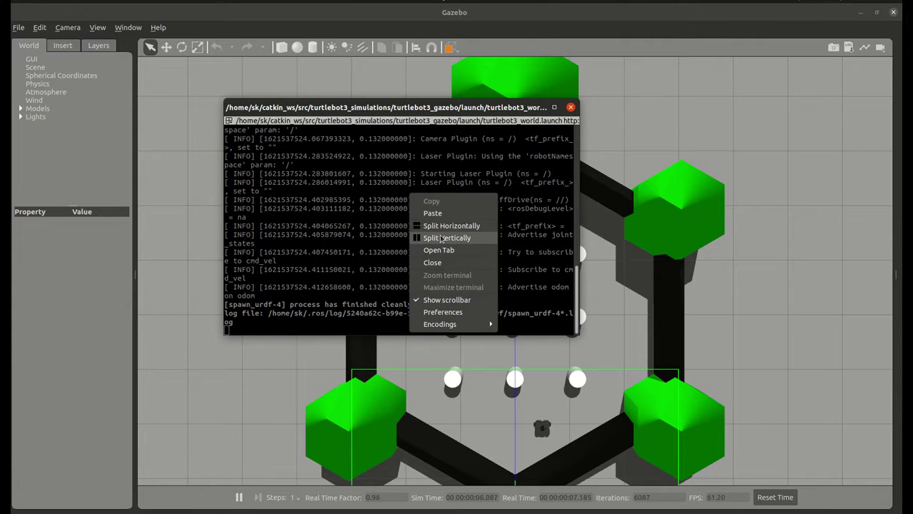
click(437, 237)
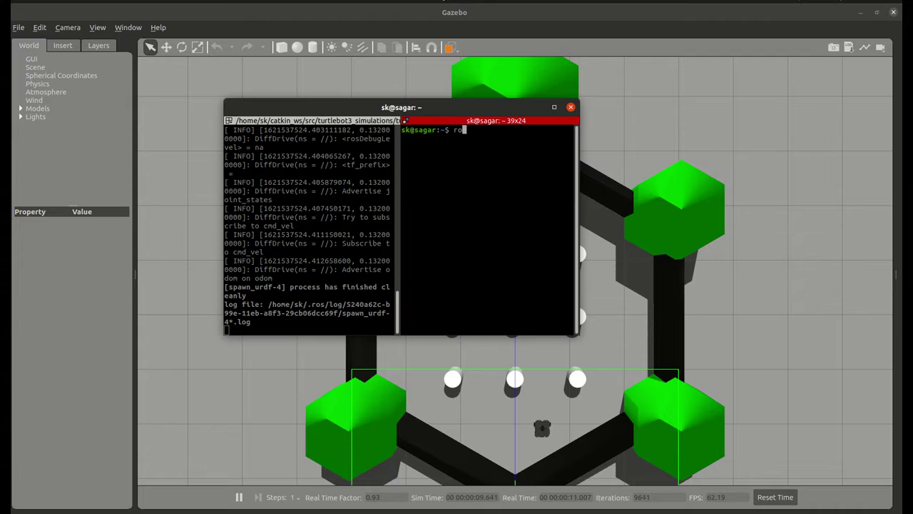
text(roslaunch)
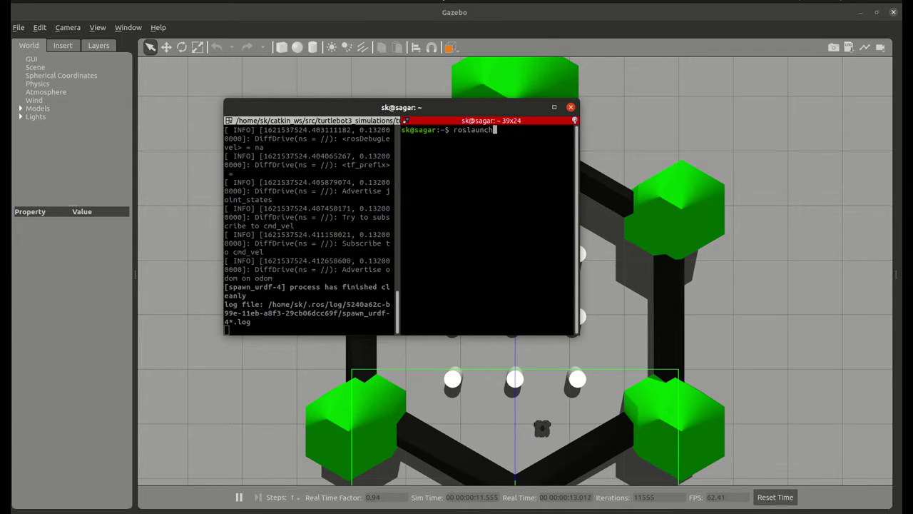
text( turtlebot3_slam t)
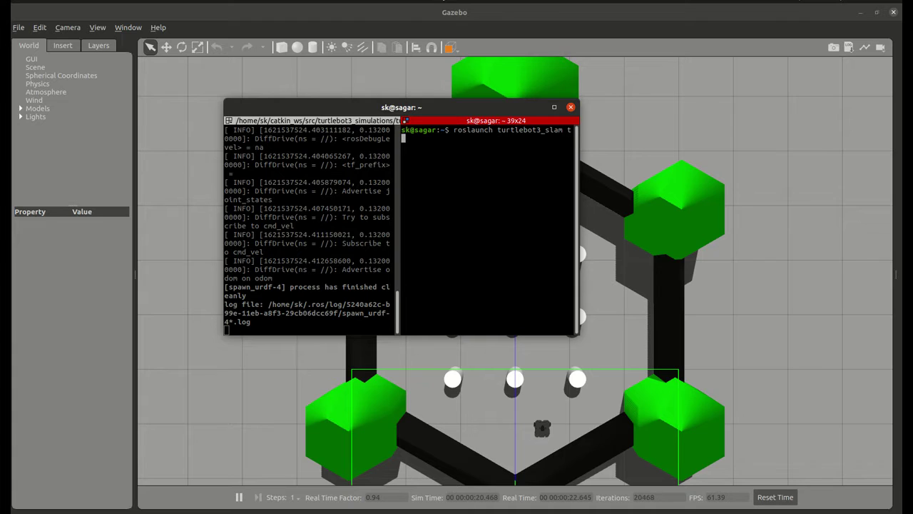
key(Tab)
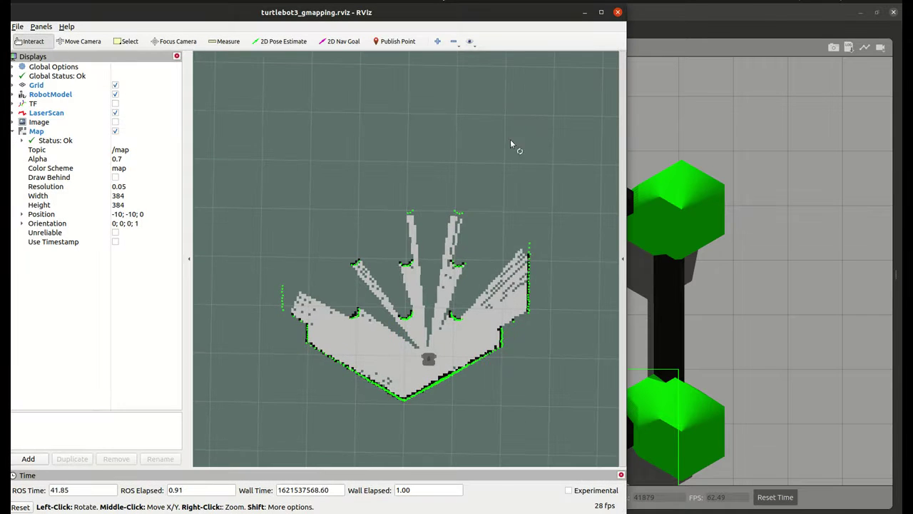
Step: Keep the terminal window always on top and place it over the edge of the restored RViz window
click(584, 12)
right_click(433, 102)
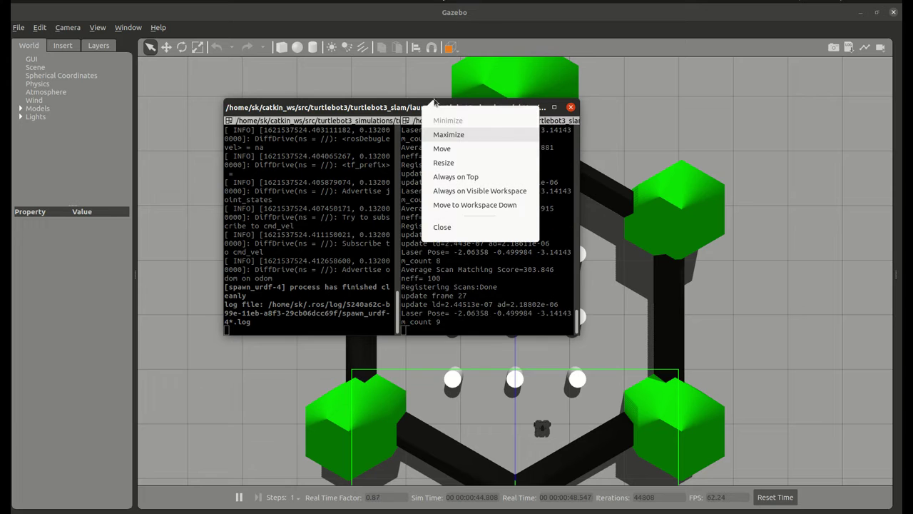
click(460, 176)
drag(411, 107, 818, 210)
click(20, 251)
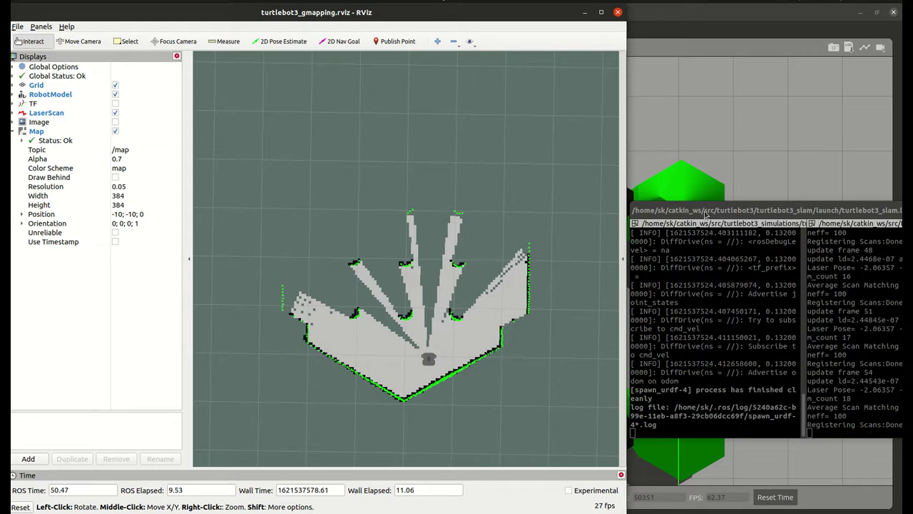
drag(696, 210, 588, 120)
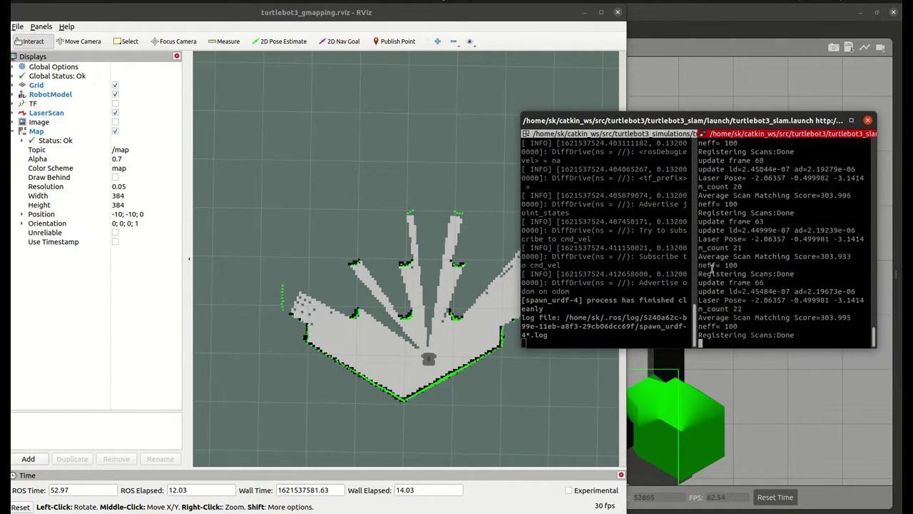
Step: Split the Gazebo terminal pane horizontally and launch turtlebot3_teleop_key.launch from the turtlebot3_teleop package in the new pane
right_click(580, 222)
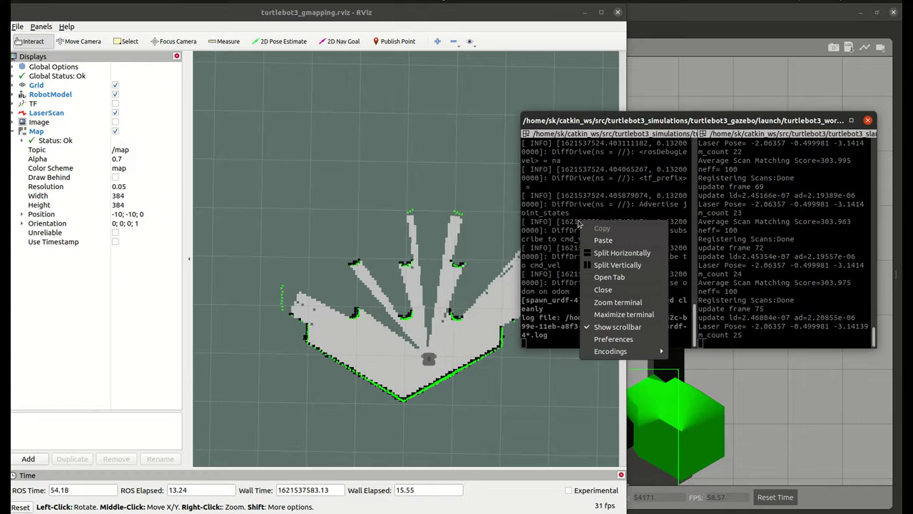
click(617, 255)
text(r)
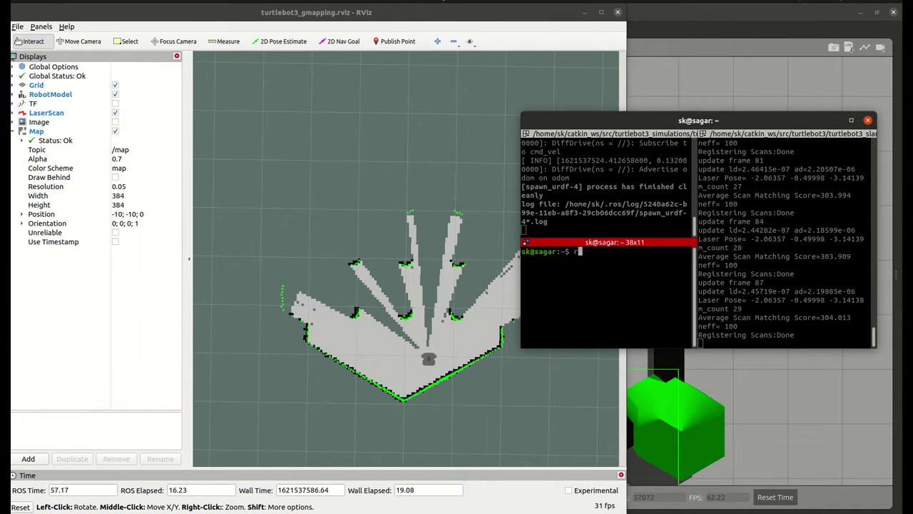
text(osla)
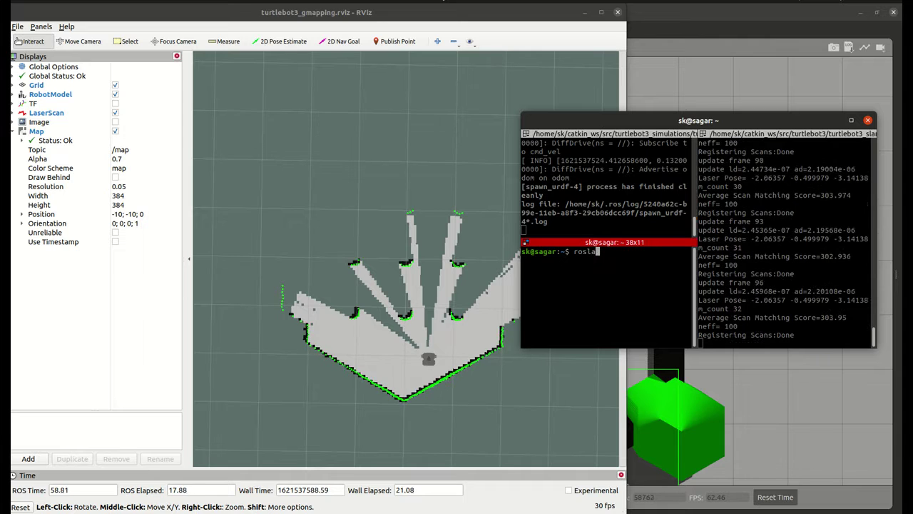
text(unch turtle)
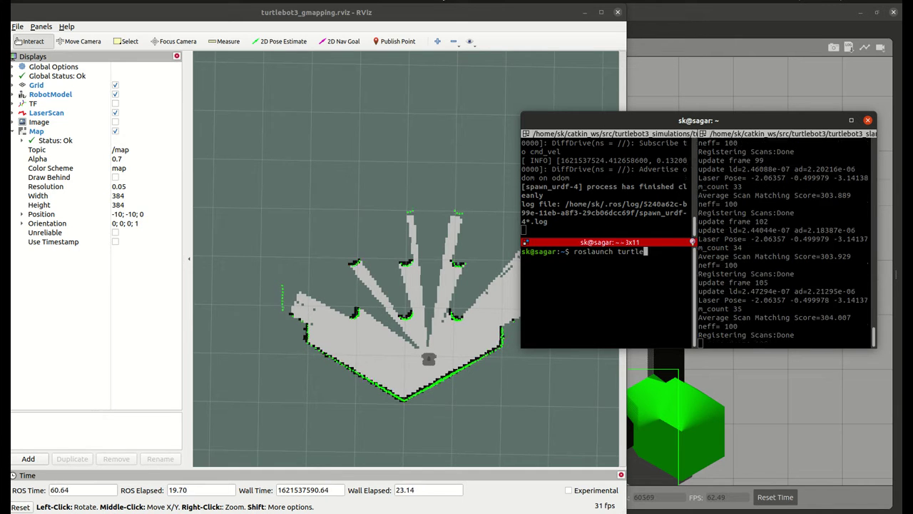
text(bot3_t)
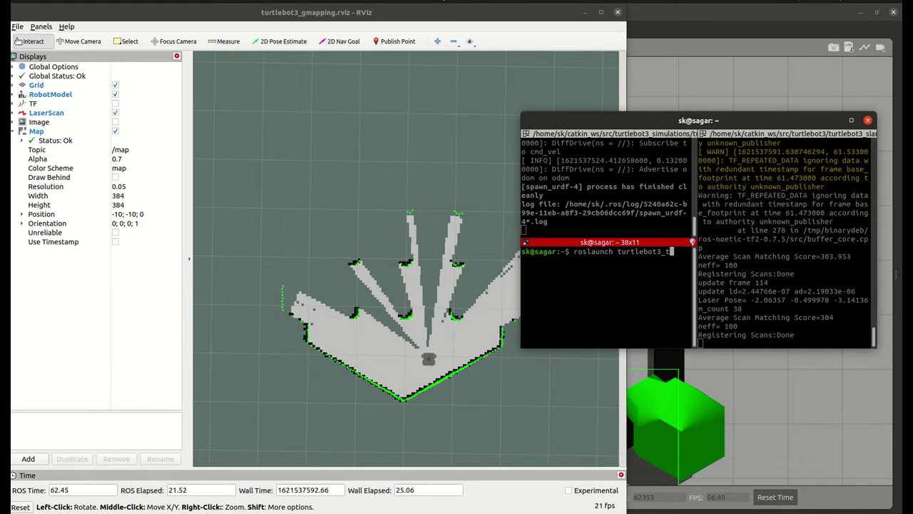
text(eleop tu)
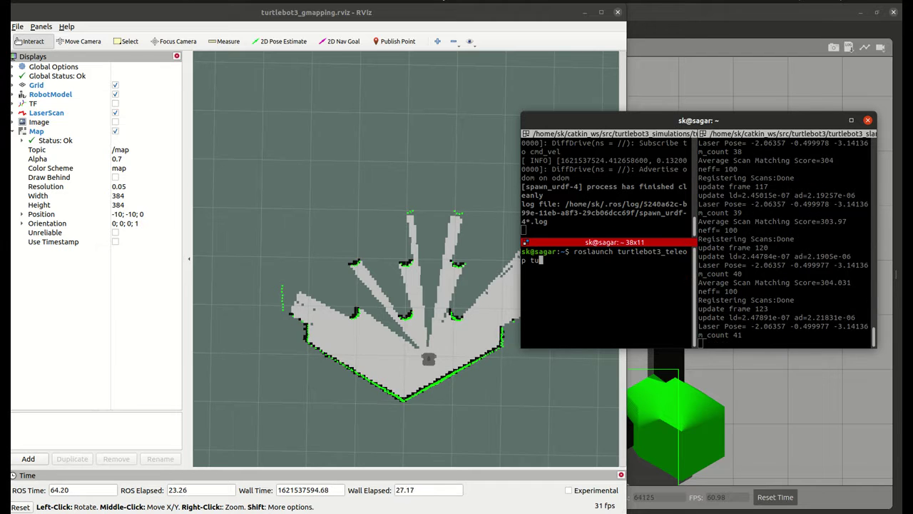
key(Tab)
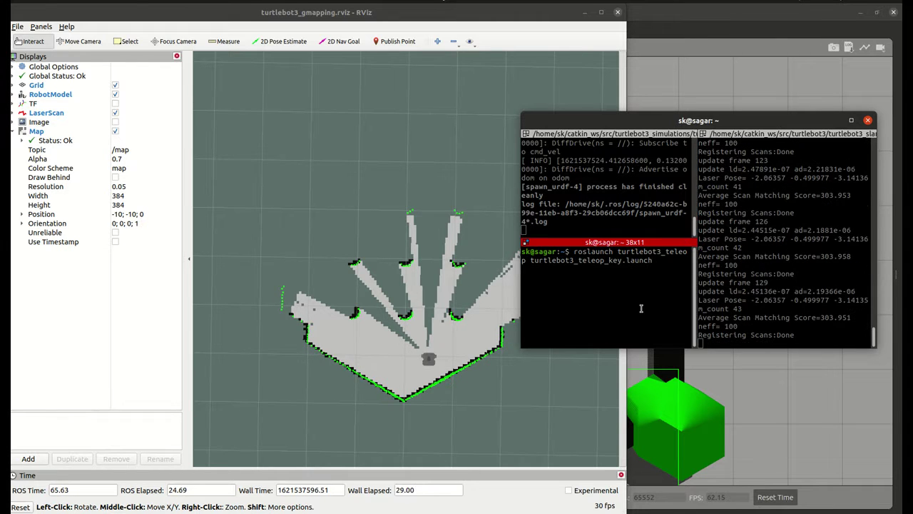
key(Return)
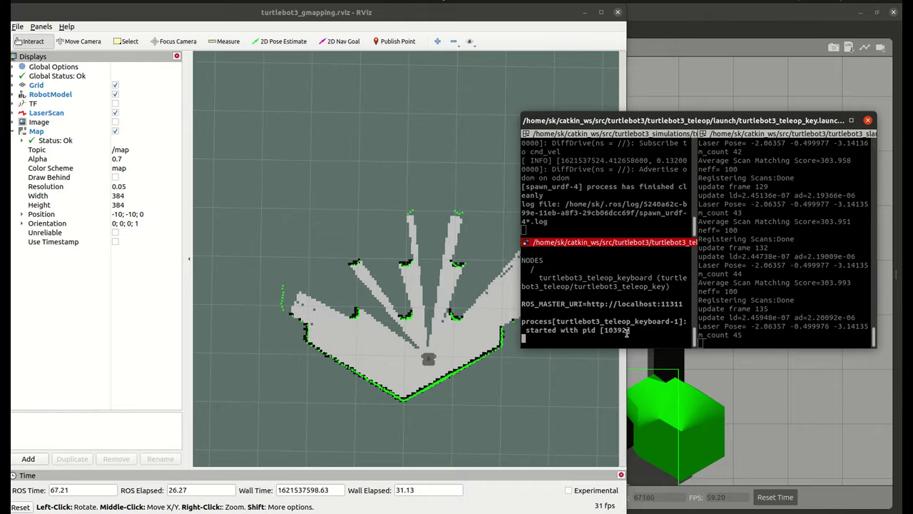
Step: Drive the robot straight ahead at a linear velocity of 0.26 and move the terminal clear of the RViz map
key(w)
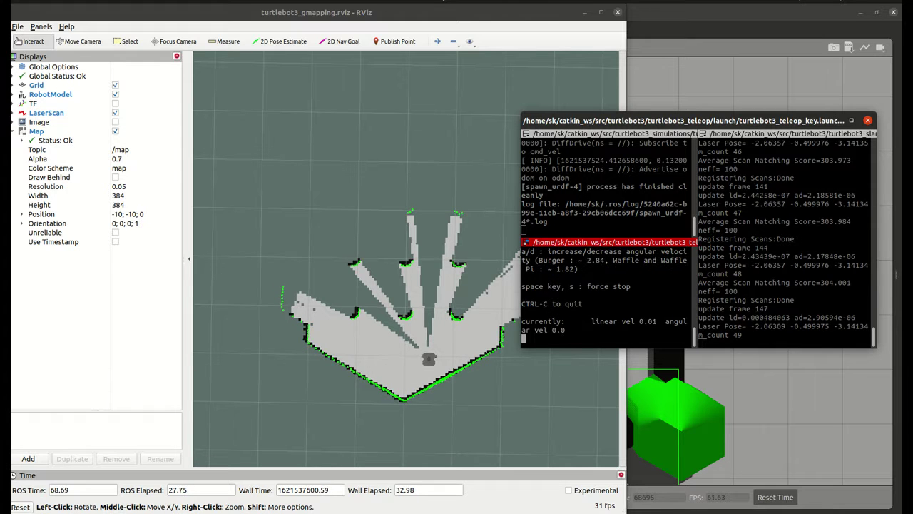
key(w)
key(w)
key(w)
key(w)
key(w)
key(w)
key(w)
key(w)
key(w)
key(w)
key(w)
key(w)
key(w)
key(w)
key(w)
key(w)
key(w)
key(w)
key(w)
key(w)
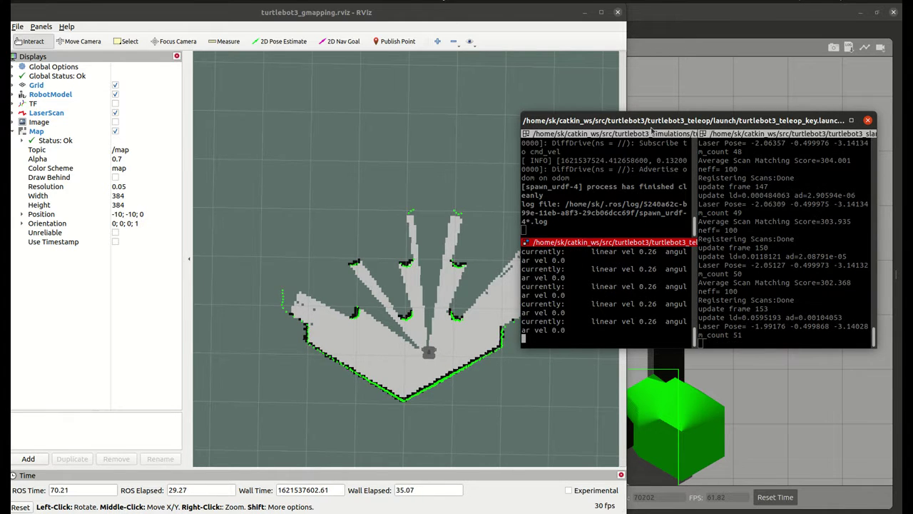
drag(651, 126, 715, 107)
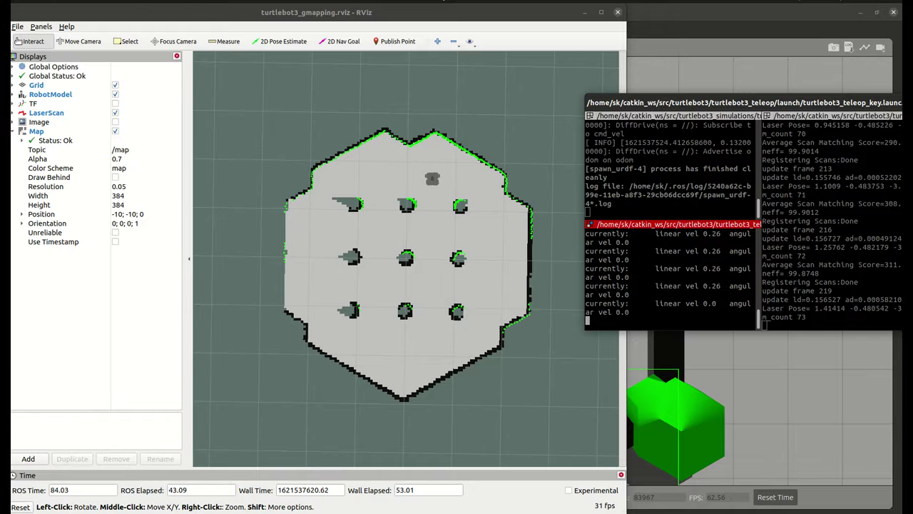
Step: Rotate the robot in place toward the map's left side, raising its angular velocity to 1.2, and stop it
key(a)
key(a)
key(a)
key(a)
key(a)
key(a)
key(a)
key(a)
key(a)
key(a)
key(a)
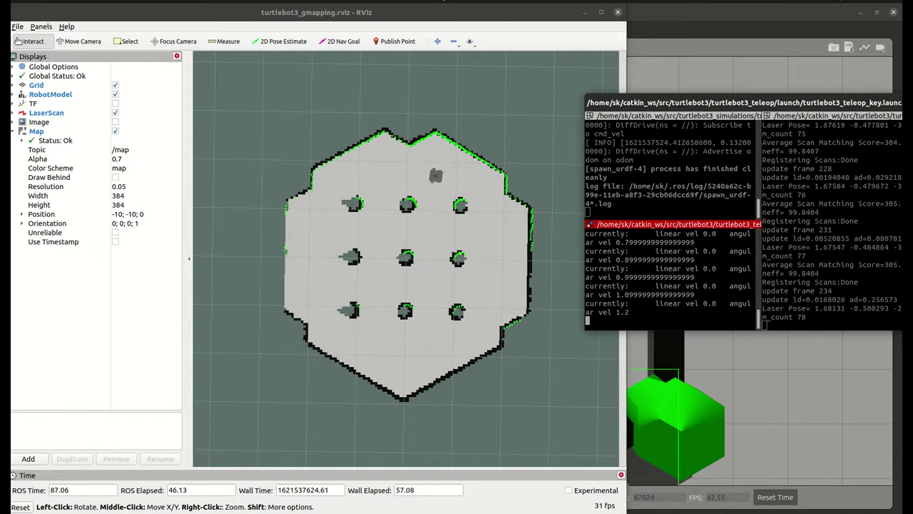
key(s)
Step: Drive the robot forward between the upper wall and the top row of pillars at a linear velocity of 0.22
key(w)
key(w)
key(w)
key(w)
key(w)
key(w)
key(w)
key(w)
key(w)
key(w)
key(w)
key(w)
key(w)
key(w)
key(w)
key(w)
key(w)
key(w)
key(w)
key(w)
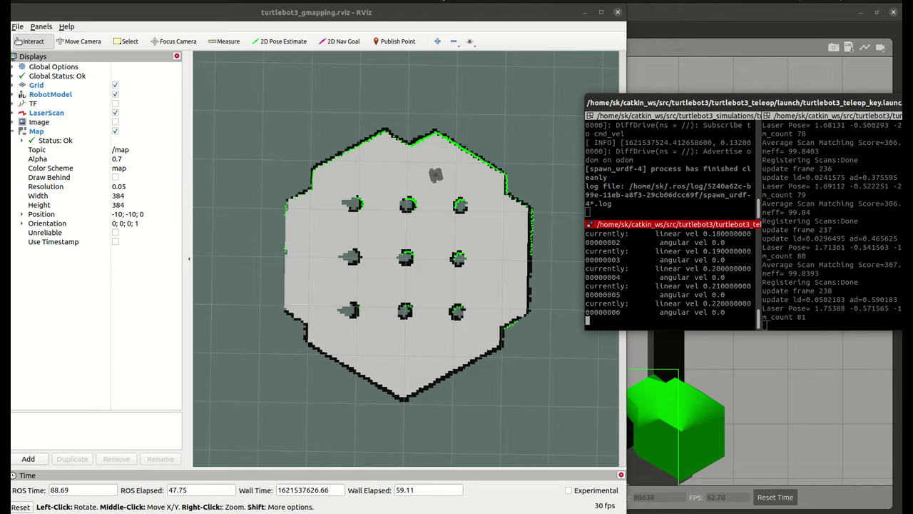
Step: Correct the robot's heading with an angular velocity of -0.2 and straighten it by returning the angular velocity to 0
key(d)
key(d)
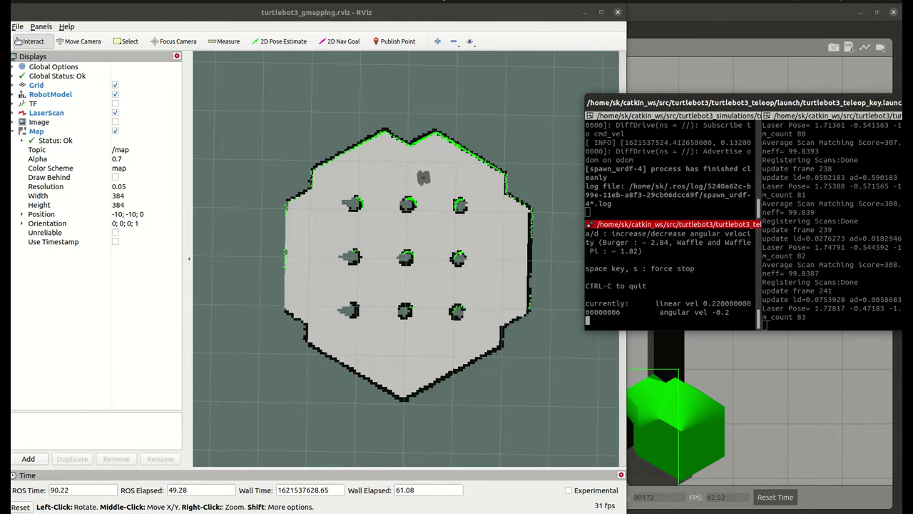
key(a)
key(a)
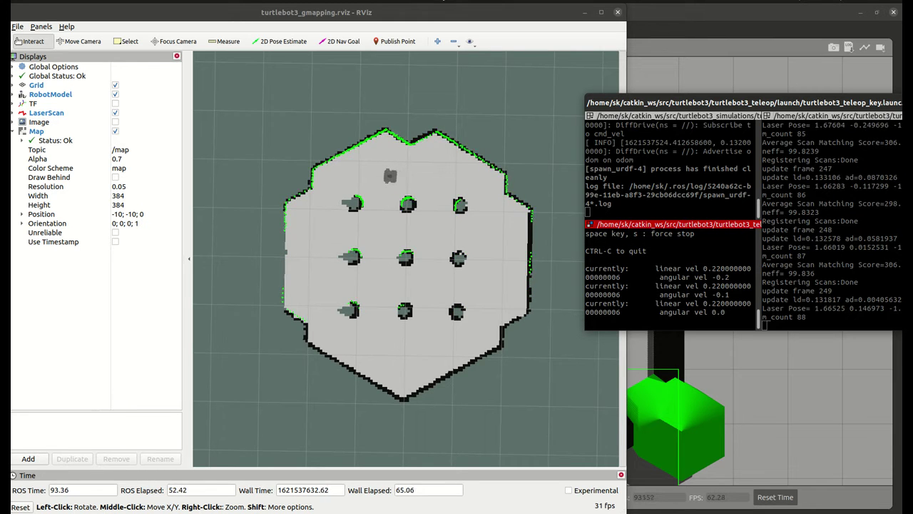
Step: Steer the robot around the map's upper-left corner at up to 0.3 angular velocity and straighten it along the left wall
key(a)
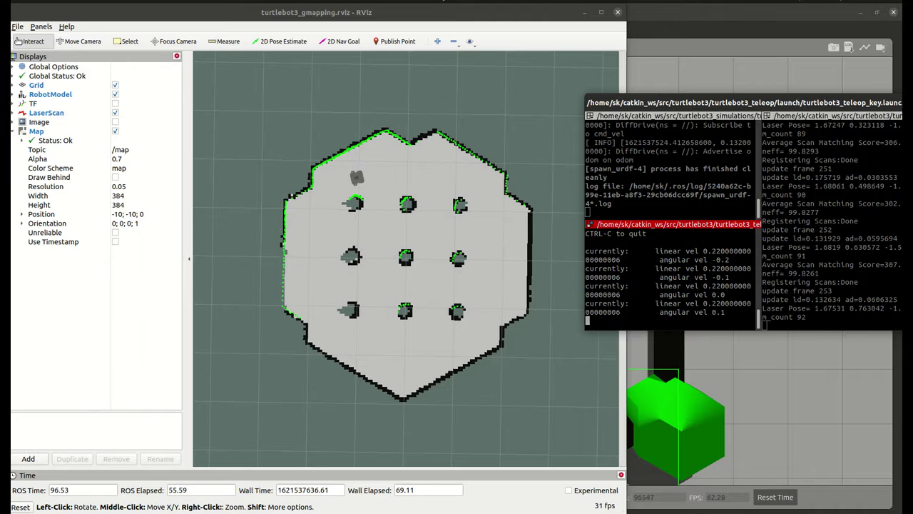
key(a)
key(a)
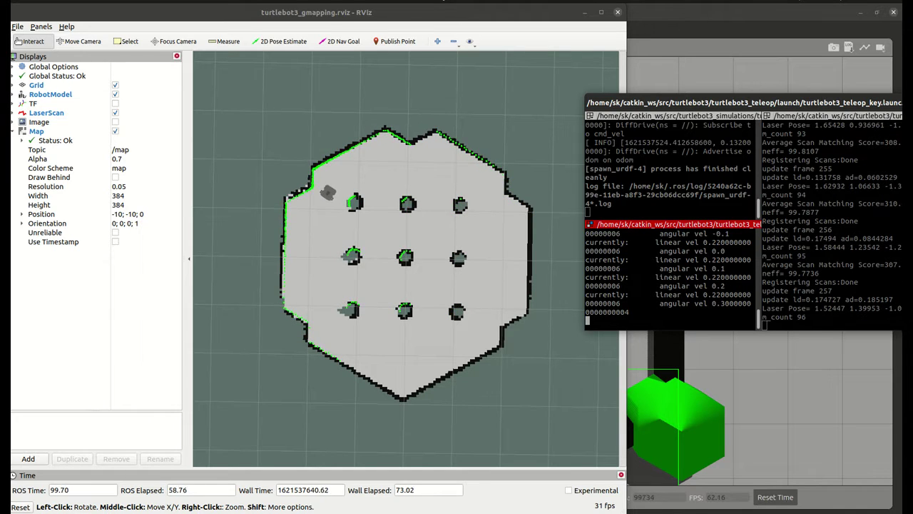
key(d)
key(d)
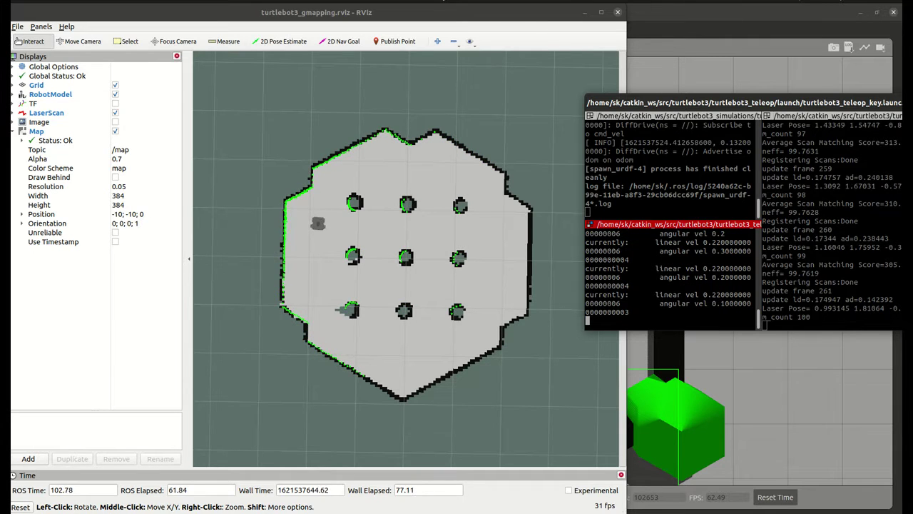
key(d)
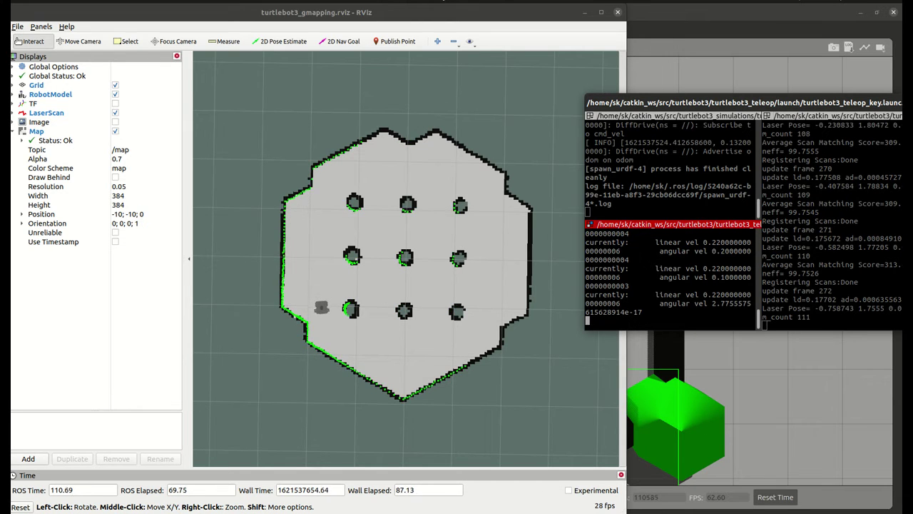
Step: Steer the robot around the map's lower-left corner at 0.5 angular velocity or more and straighten it below the bottom row of pillars
key(a)
key(a)
key(a)
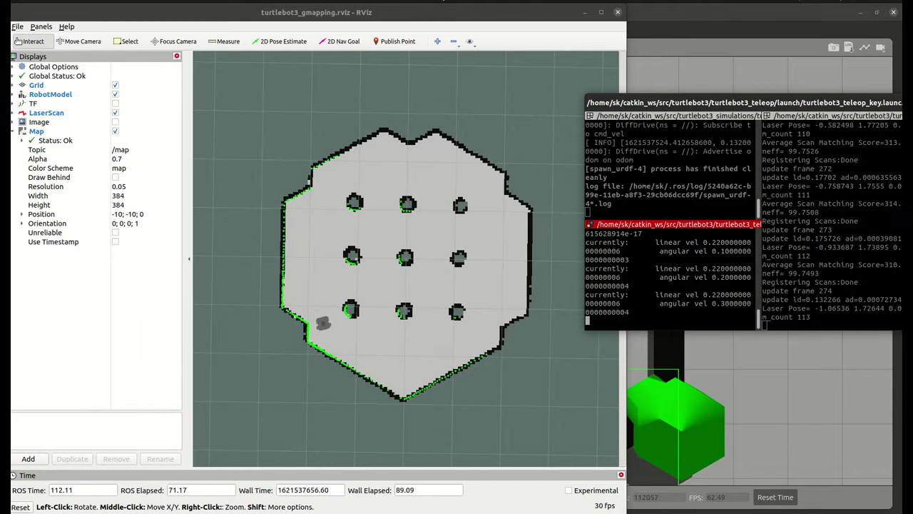
key(a)
key(a)
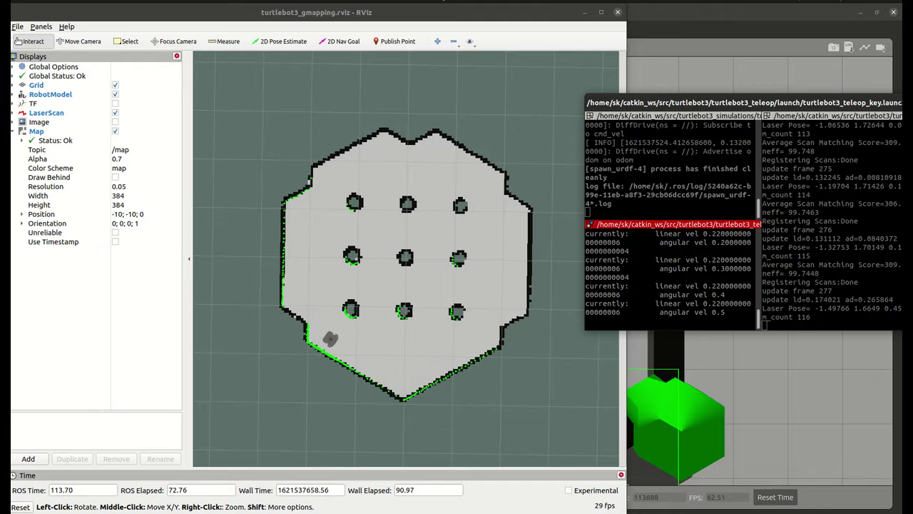
key(a)
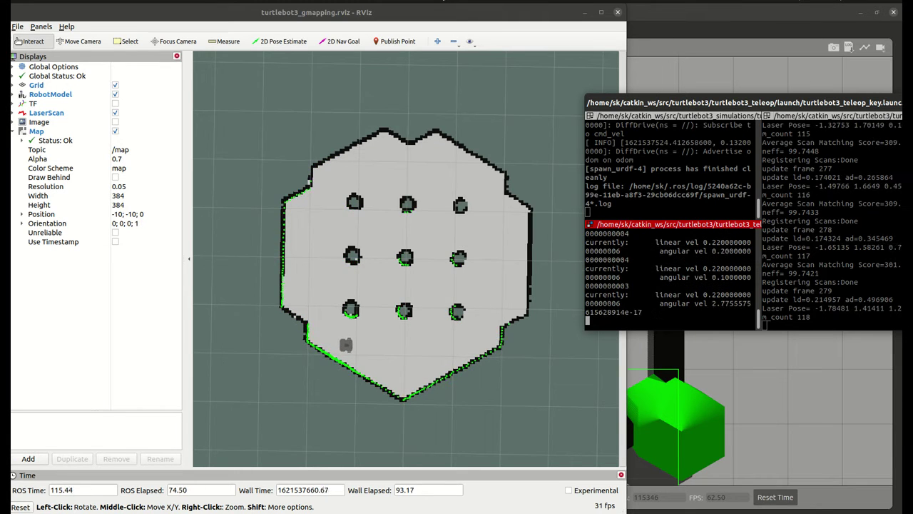
key(a)
key(d)
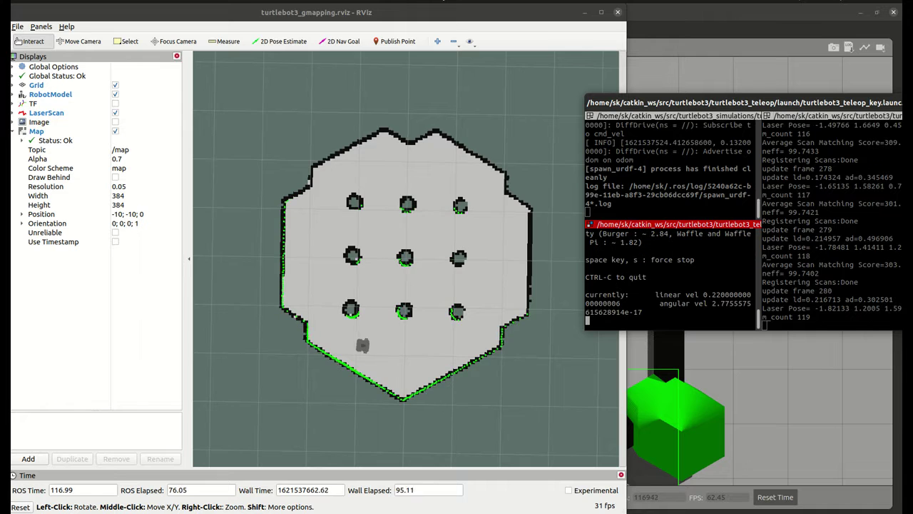
key(a)
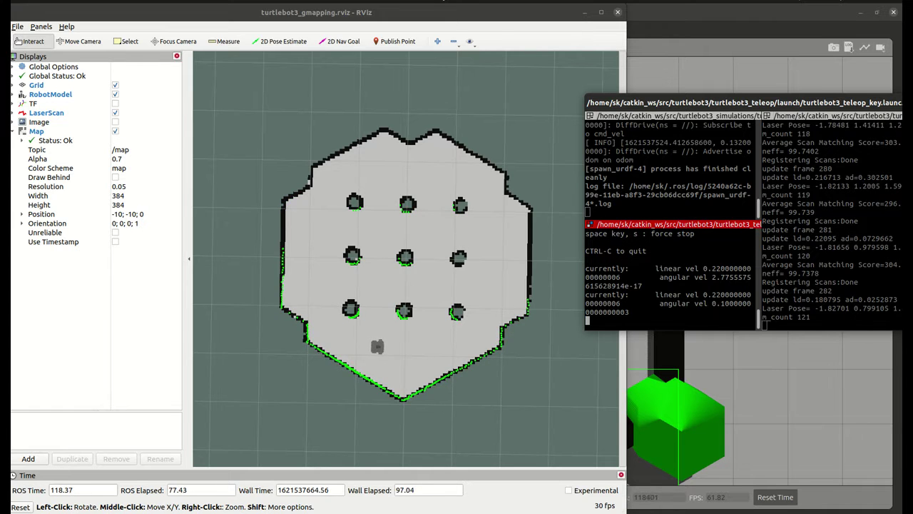
key(d)
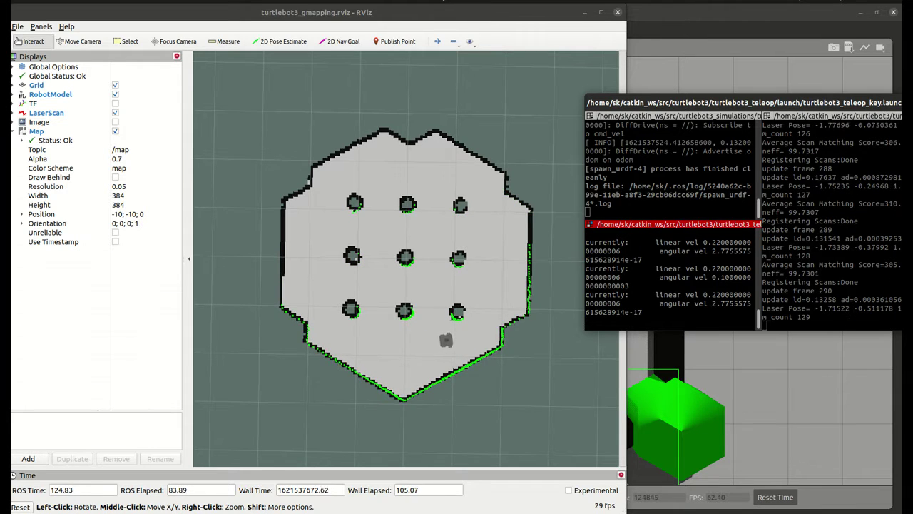
Step: Steer the robot around the map's lower-right corner at up to 0.6 angular velocity and straighten it by returning the angular velocity to 0
key(a)
key(a)
key(a)
key(a)
key(a)
key(a)
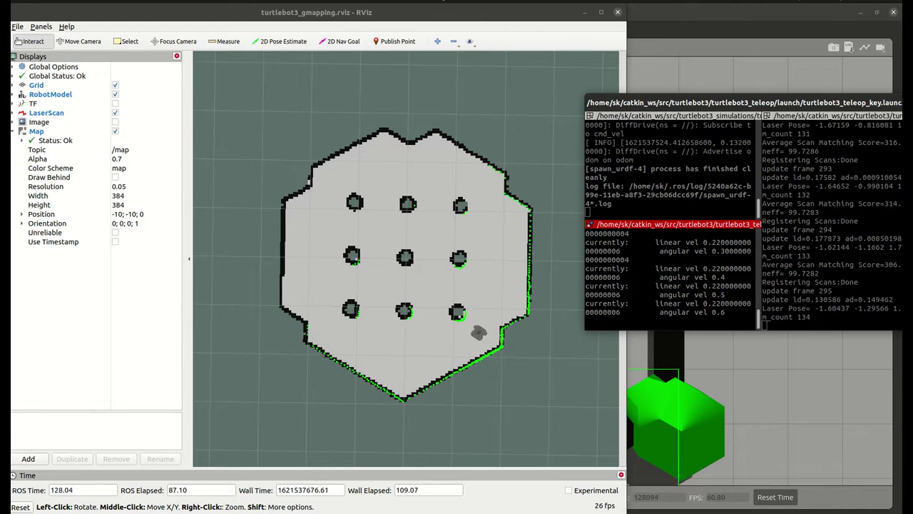
key(d)
key(d)
key(d)
key(d)
key(d)
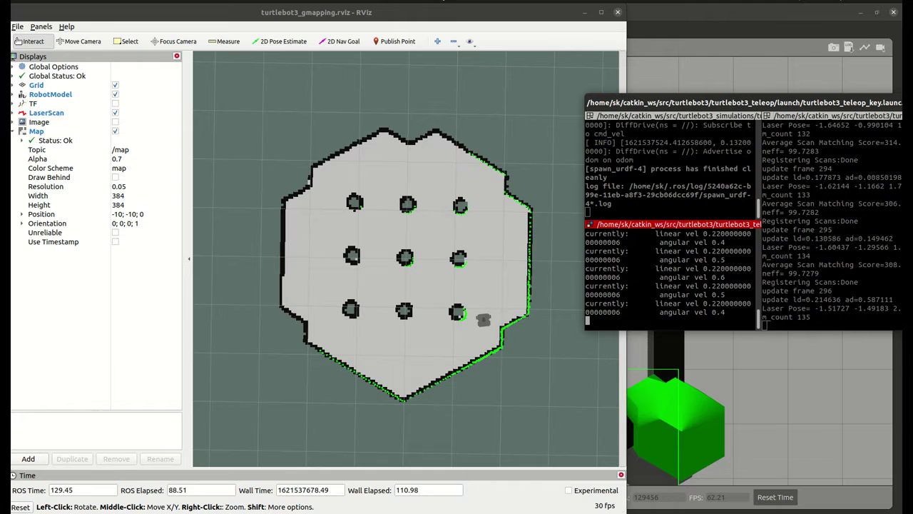
key(d)
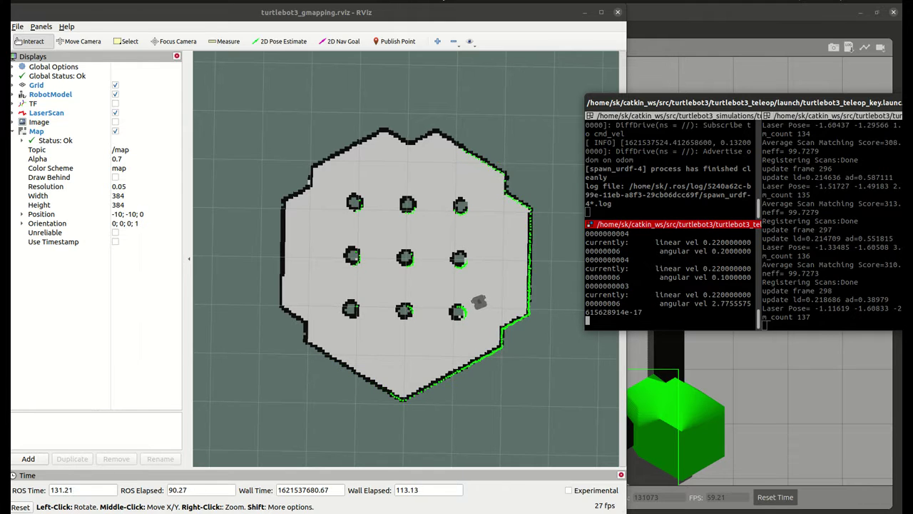
Step: Steer the robot away from the middle row's rightmost pillar at an angular velocity of -0.4 and ease off the turn
key(d)
key(d)
key(d)
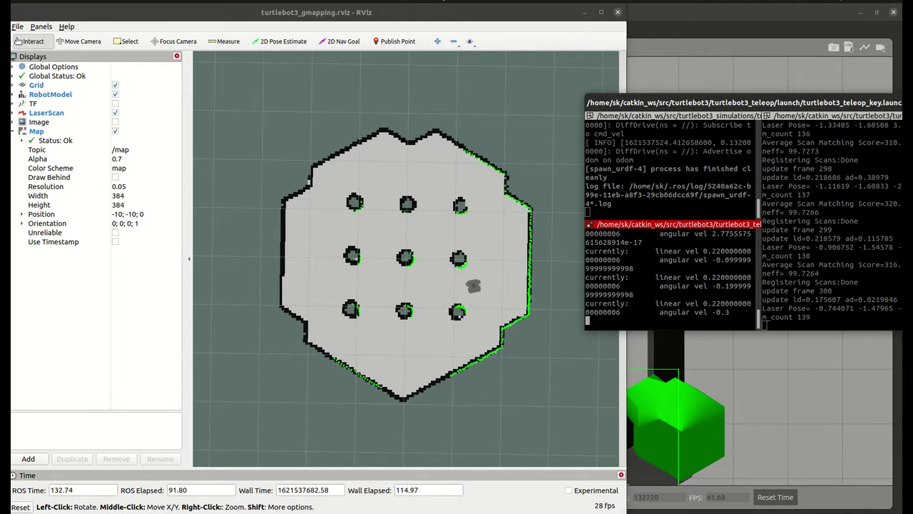
key(d)
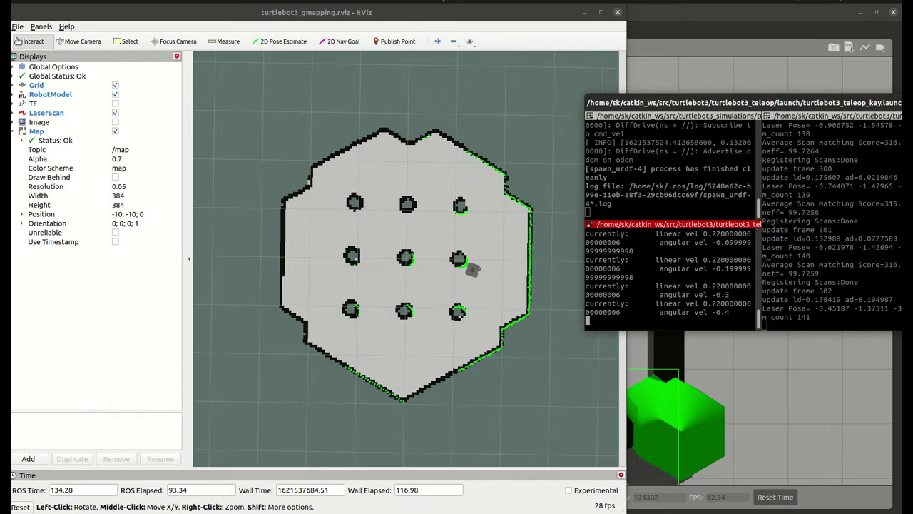
key(a)
key(a)
key(a)
key(a)
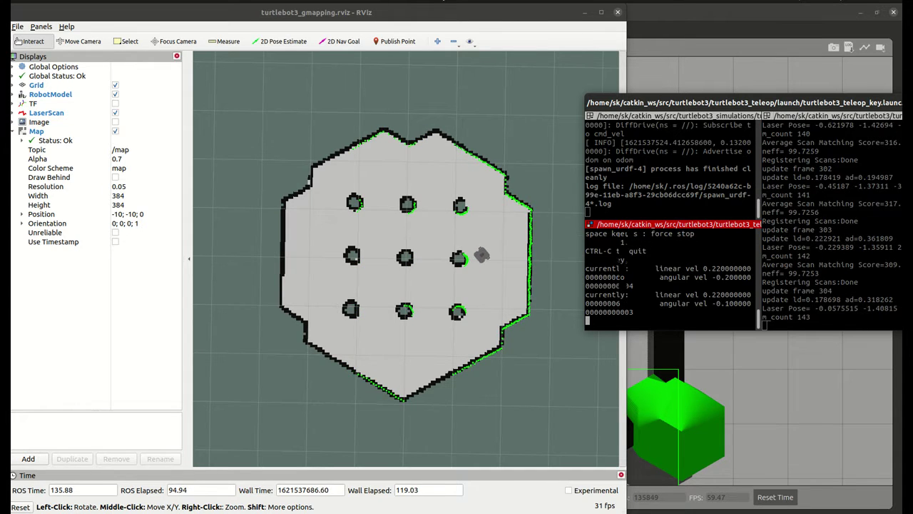
Step: Swing the robot back along the right wall at up to 0.7 angular velocity and stop it completely
key(a)
key(a)
key(a)
key(a)
key(a)
key(a)
key(a)
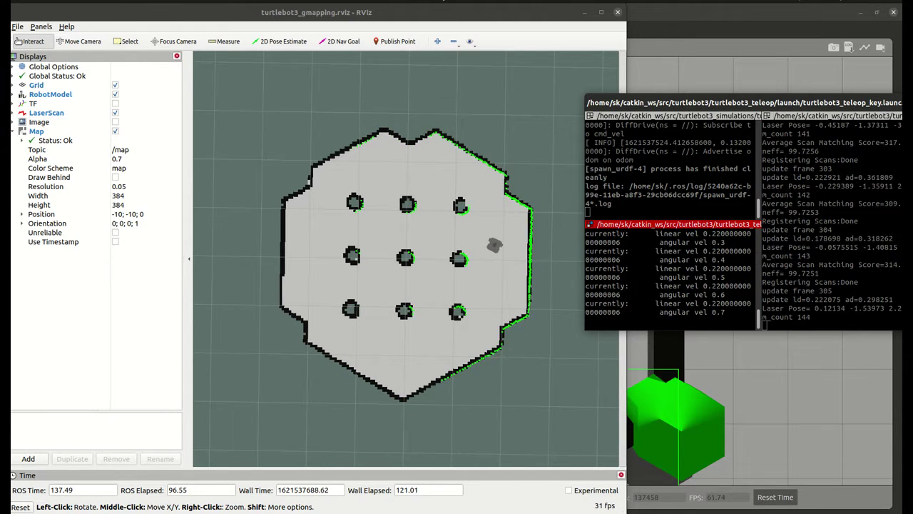
key(s)
Step: Drive the robot forward along the right wall, raising the linear velocity to 0.14 and the angular velocity to 0.2
key(w)
key(w)
key(w)
key(w)
key(w)
key(w)
key(a)
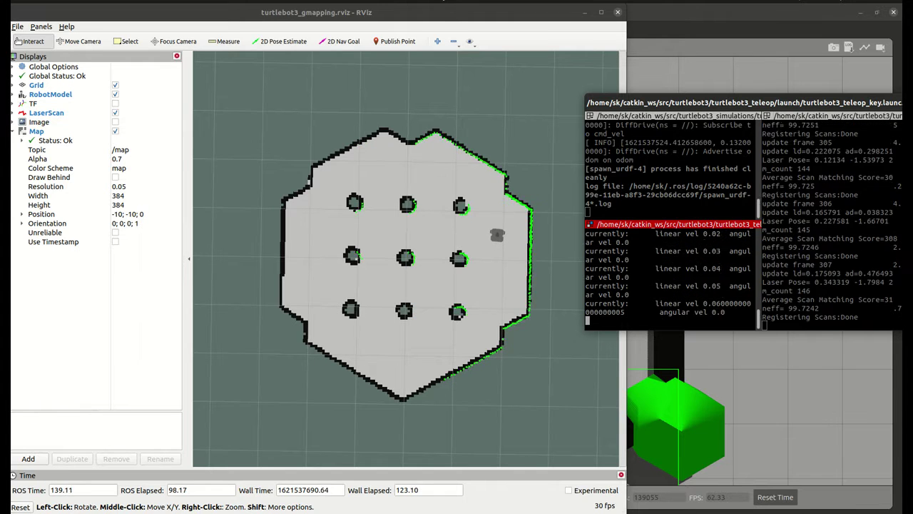
key(a)
key(a)
key(a)
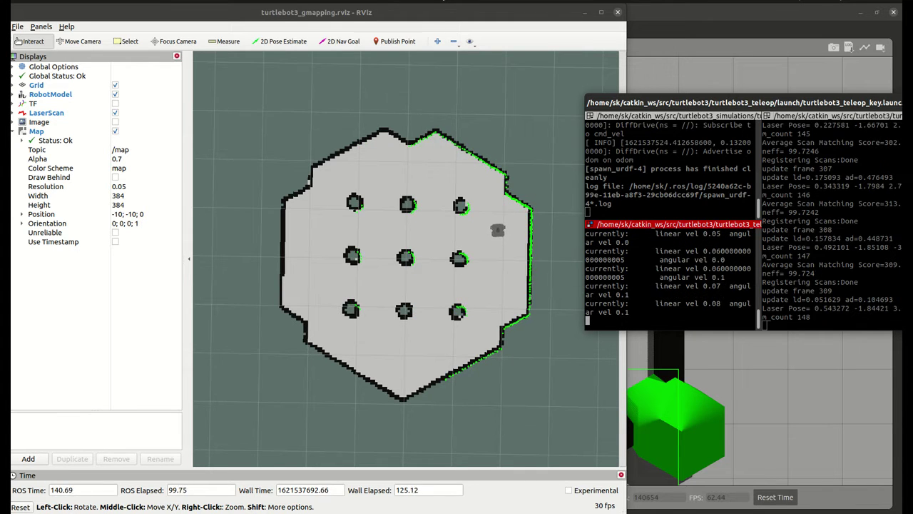
key(w)
key(w)
key(w)
key(w)
key(w)
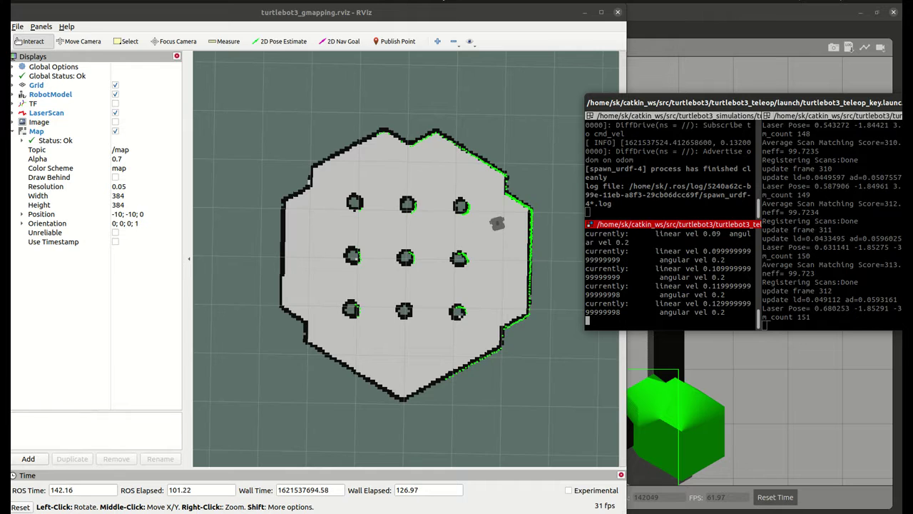
Step: Steer the robot past the upper-right pillar with angular velocities between -0.1 and 0.4 and stop it near the upper-right wall
key(d)
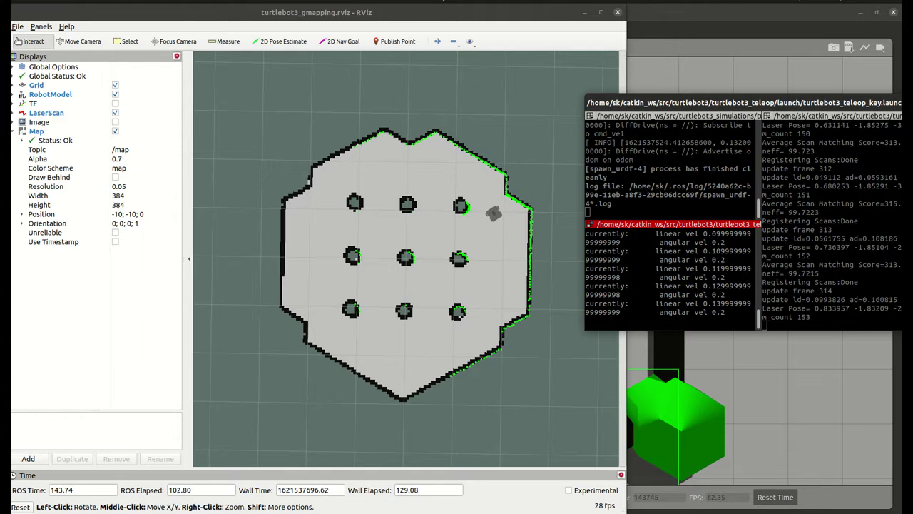
key(d)
key(d)
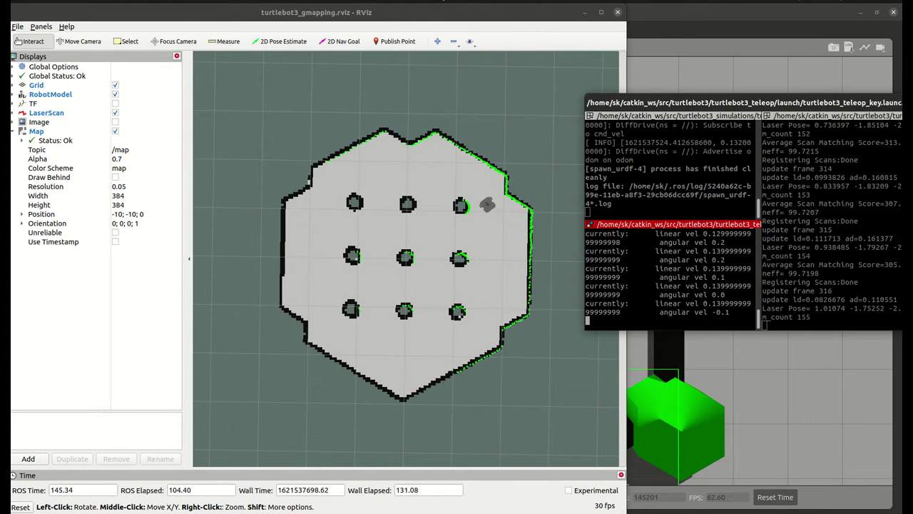
key(a)
key(a)
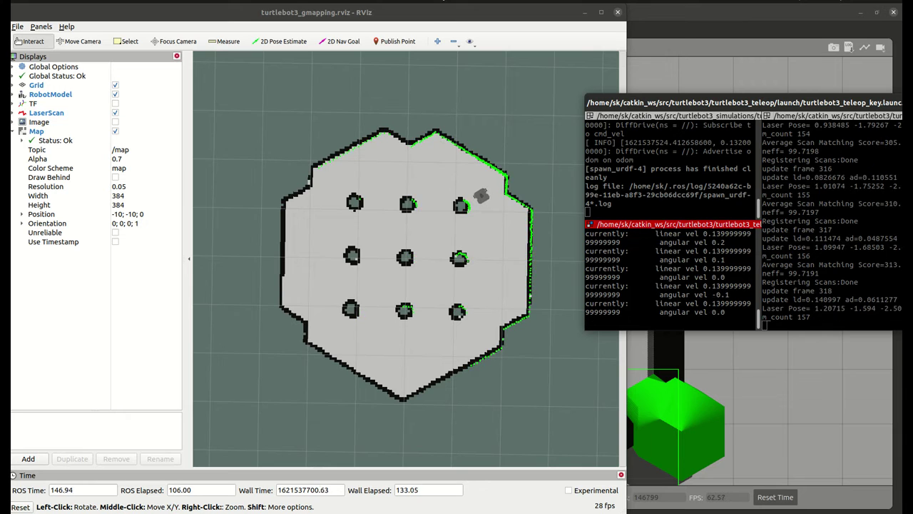
key(a)
key(a)
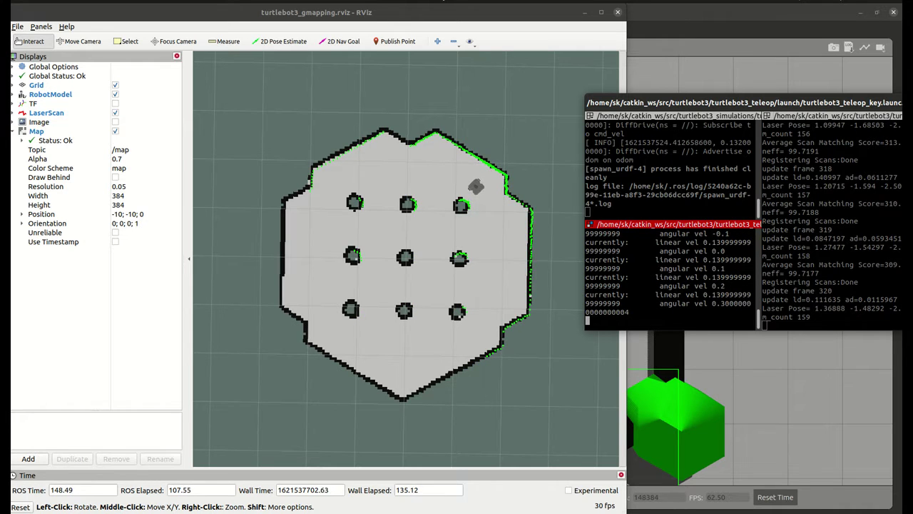
key(a)
key(s)
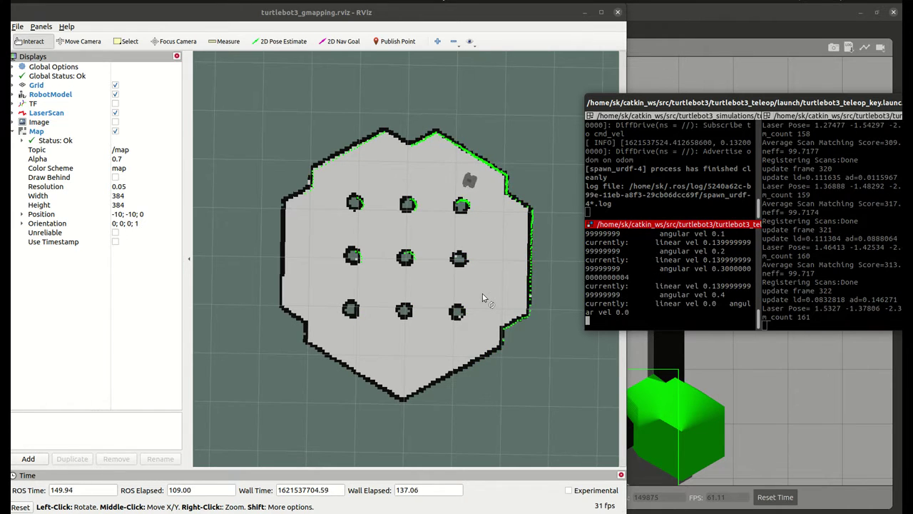
Step: Examine the finished map up close in RViz and compare it with the simulated world in Gazebo
scroll(421, 298, up, 5)
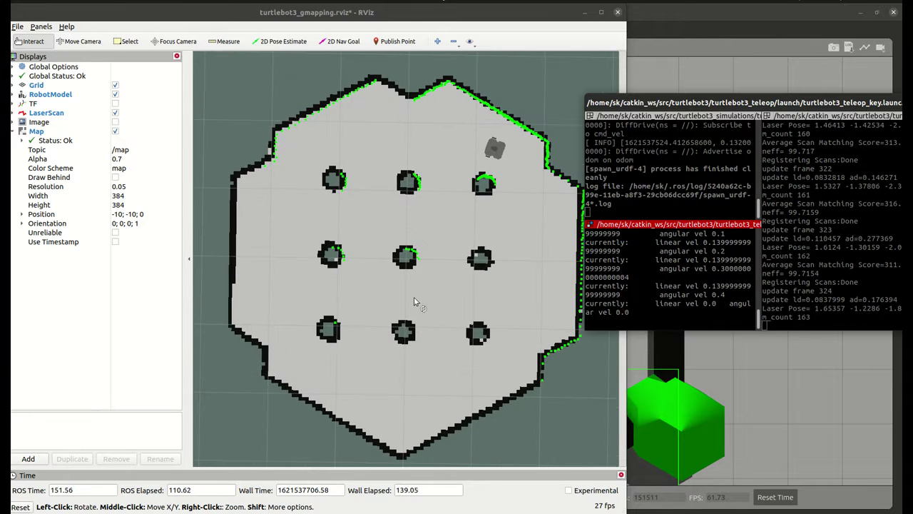
scroll(418, 298, down, 5)
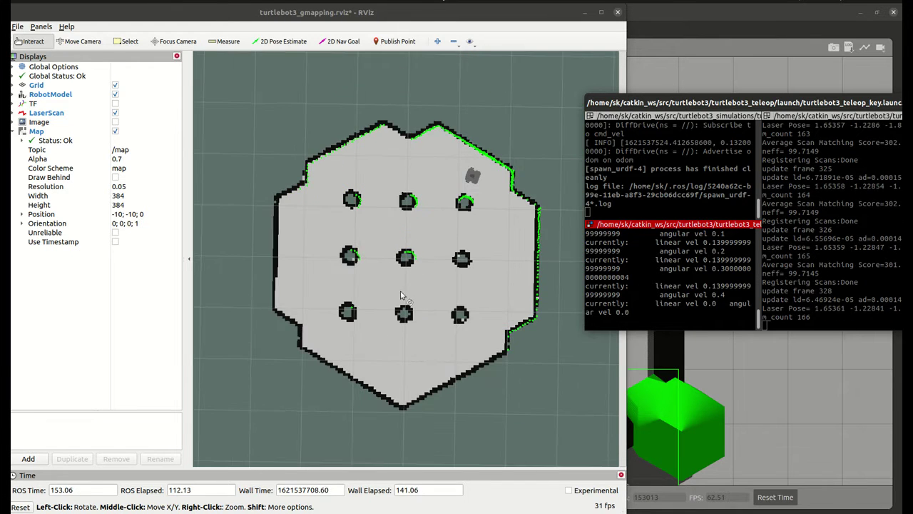
middle_drag(404, 299, 416, 276)
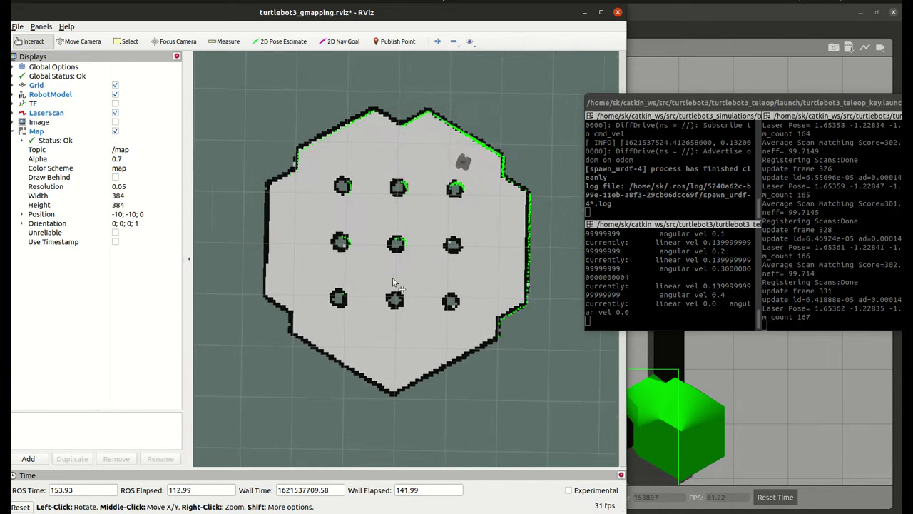
click(585, 13)
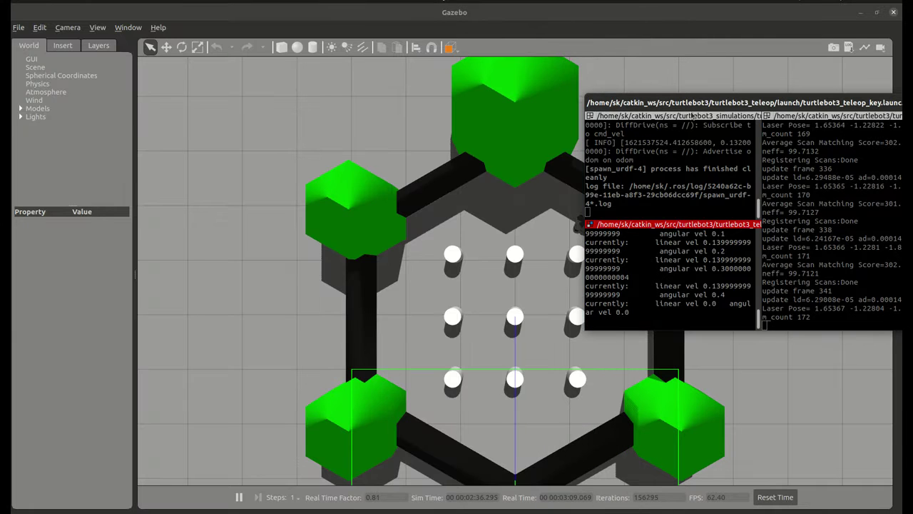
drag(744, 142, 856, 236)
middle_drag(571, 306, 373, 192)
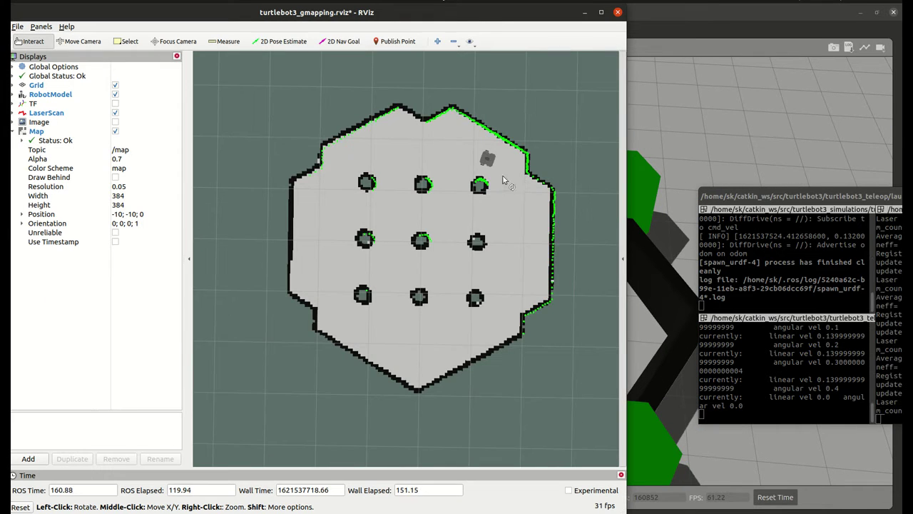
Step: Bring the terminal window over the map and terminate the keyboard teleoperation process
drag(763, 197, 401, 113)
click(418, 331)
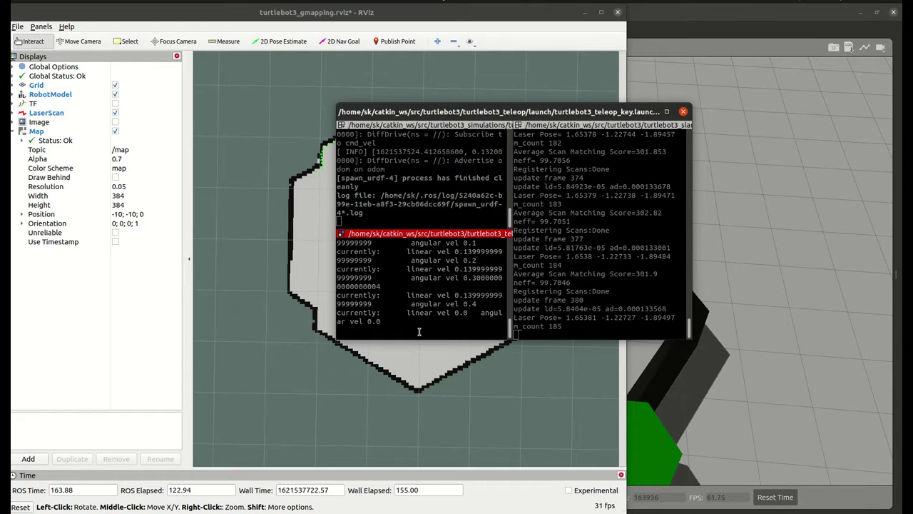
key(ctrl+c)
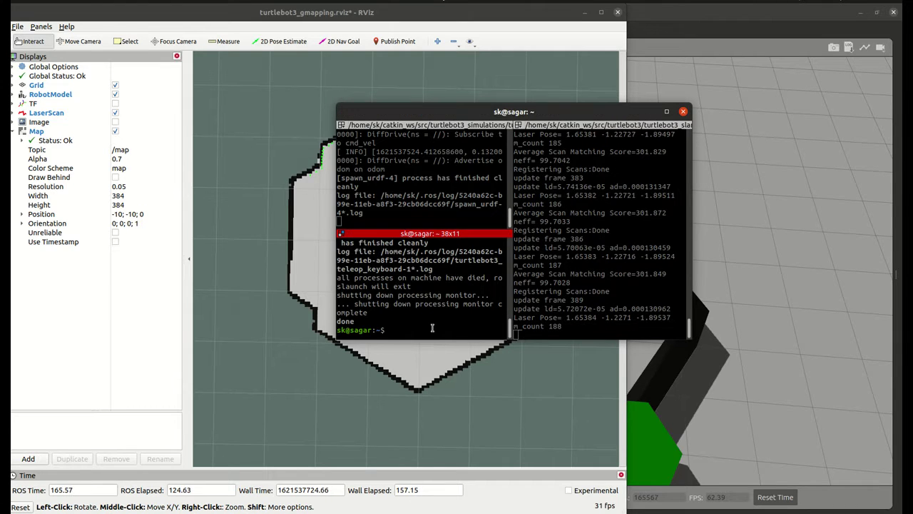
Step: Save the map to the home folder with "rosrun map_server map_saver -f ~/turtlebot3_world_map"
text(ros)
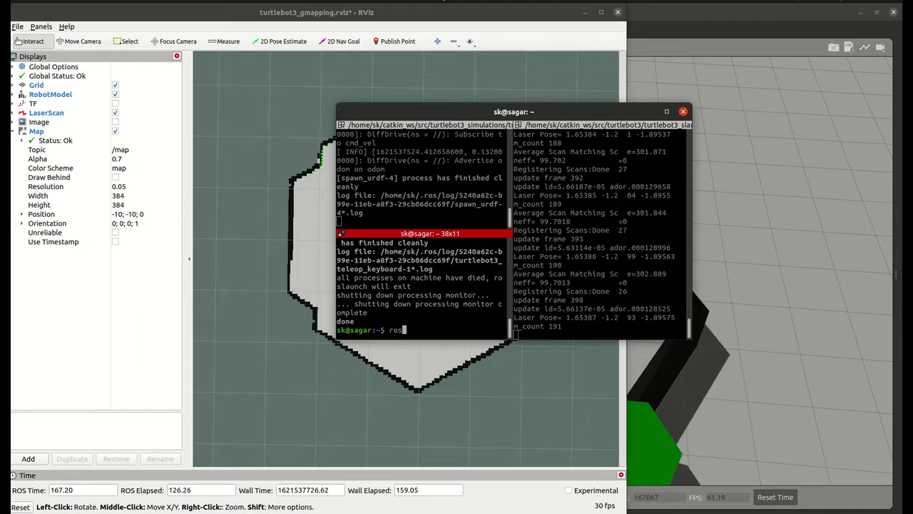
text(run )
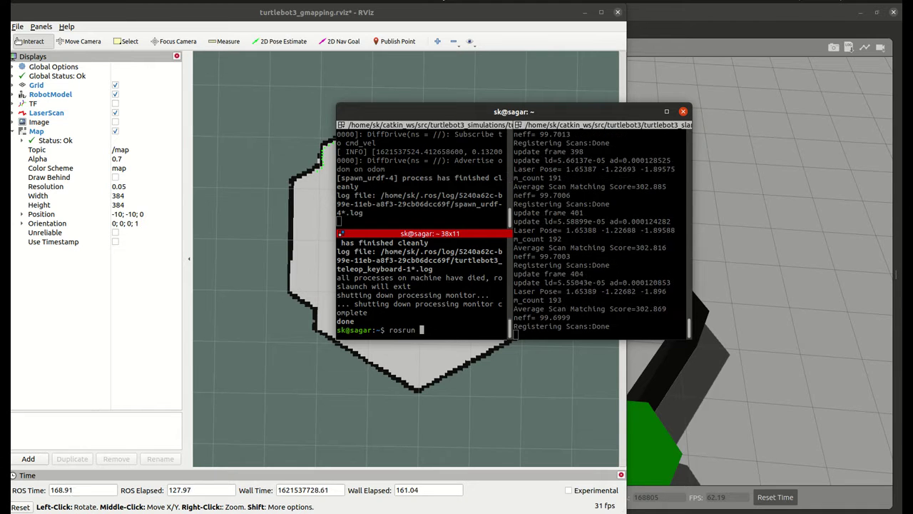
text(map_s)
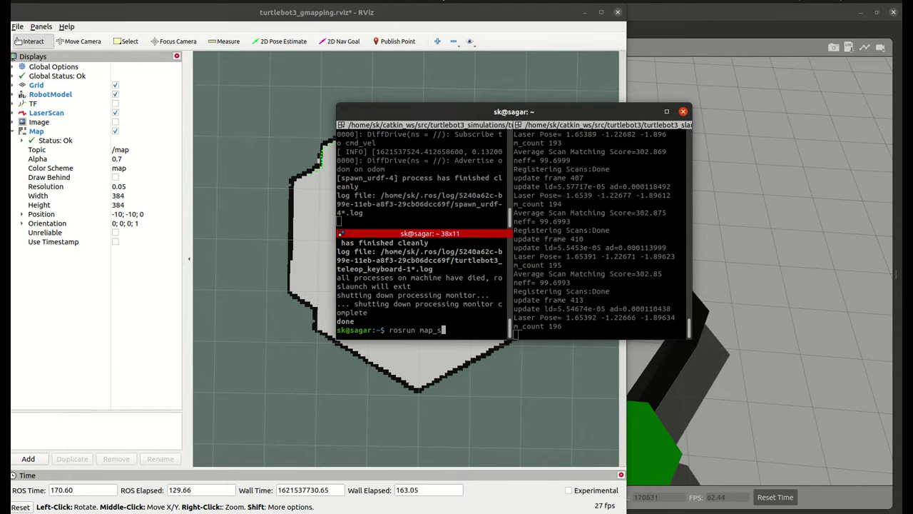
text(erver map)
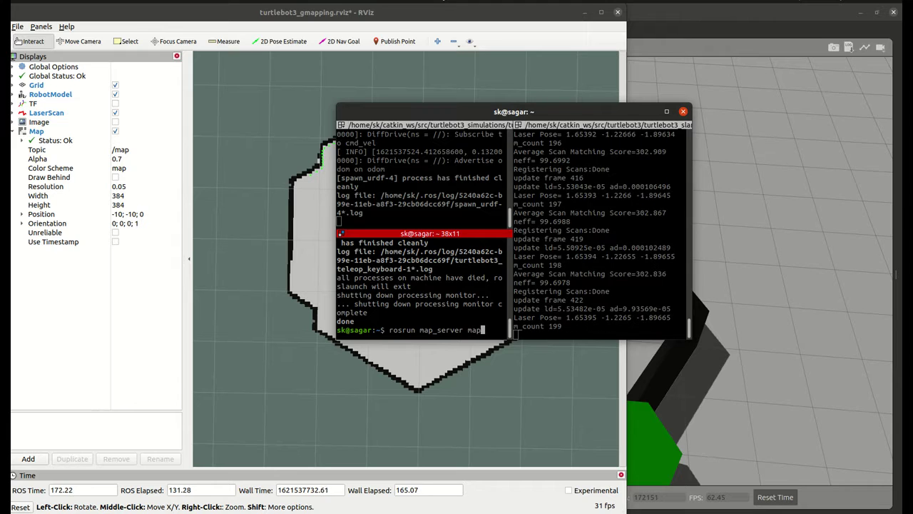
text(_saver)
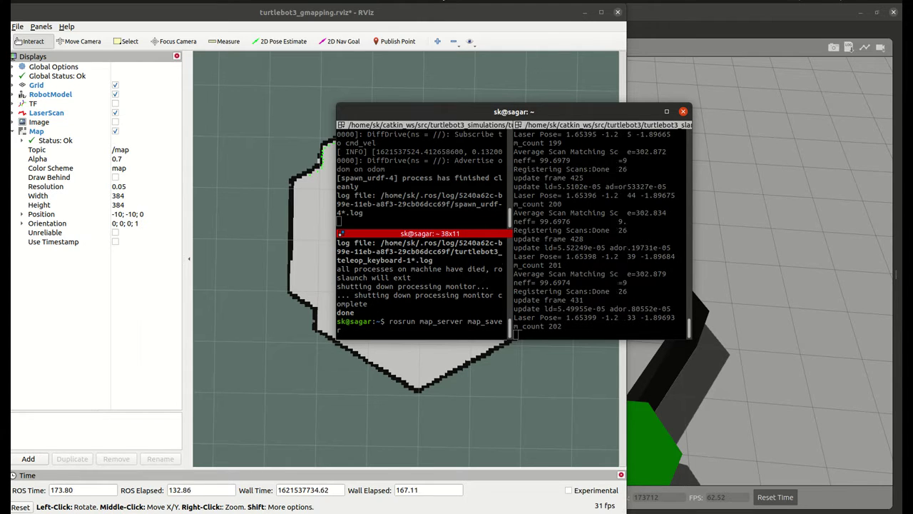
text( -f)
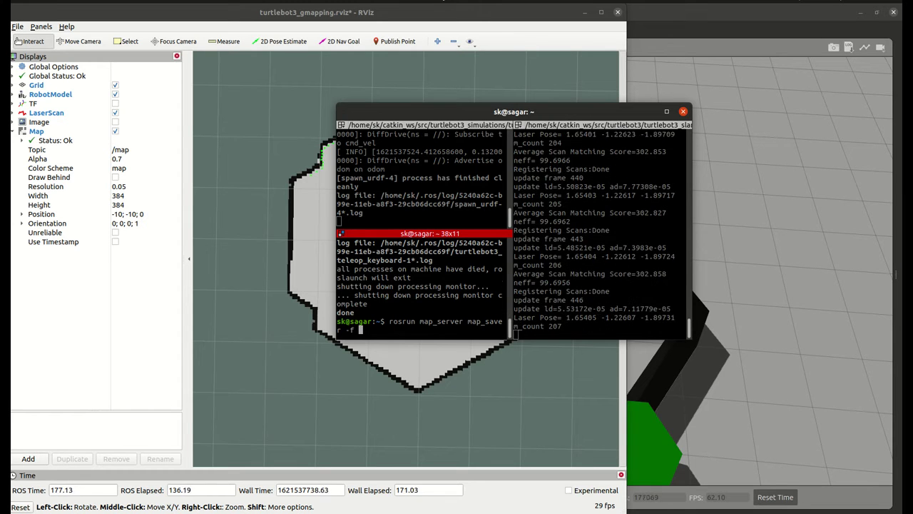
text( ~)
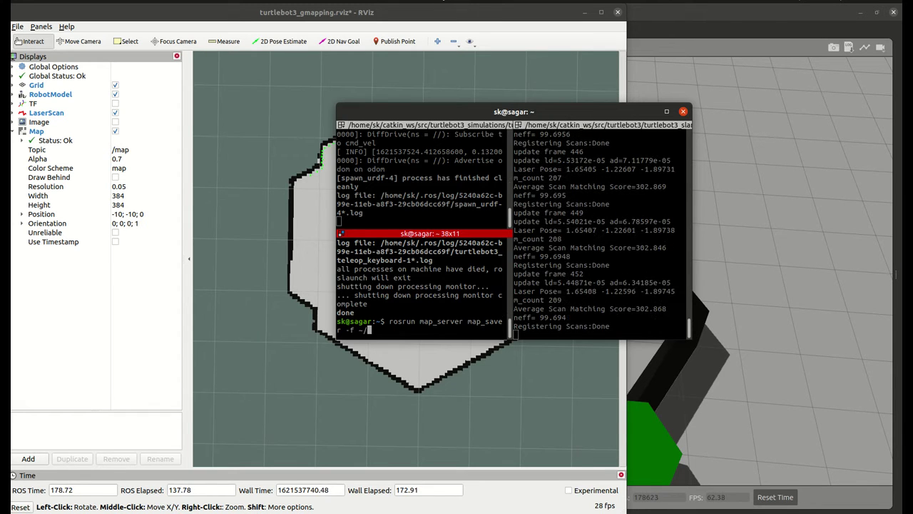
text(/tur)
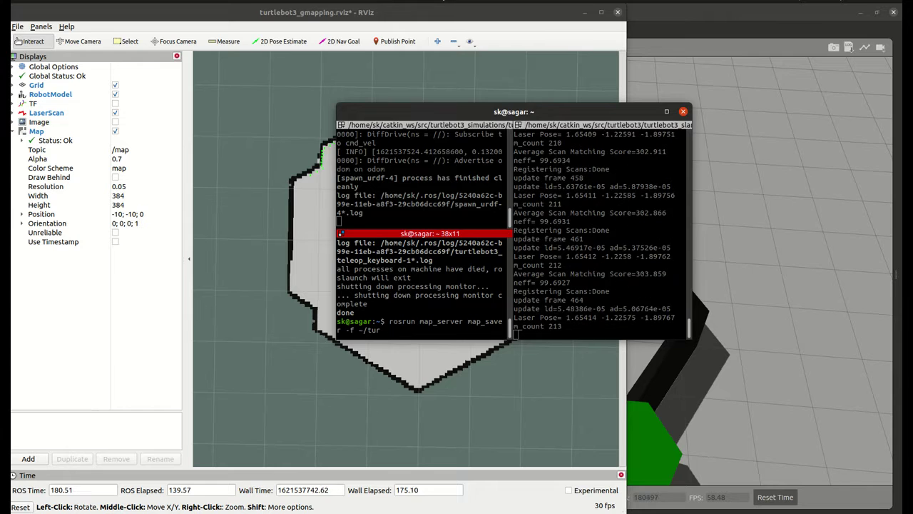
text(tle)
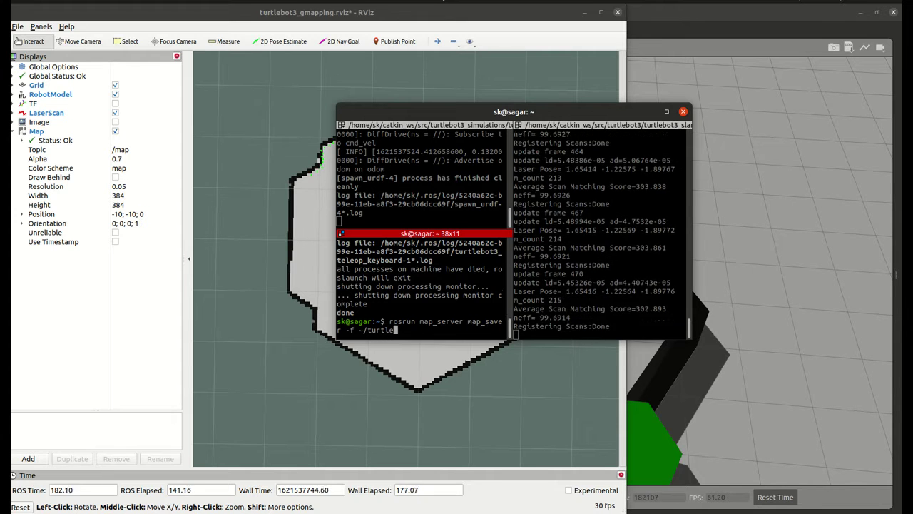
text(bot3_world)
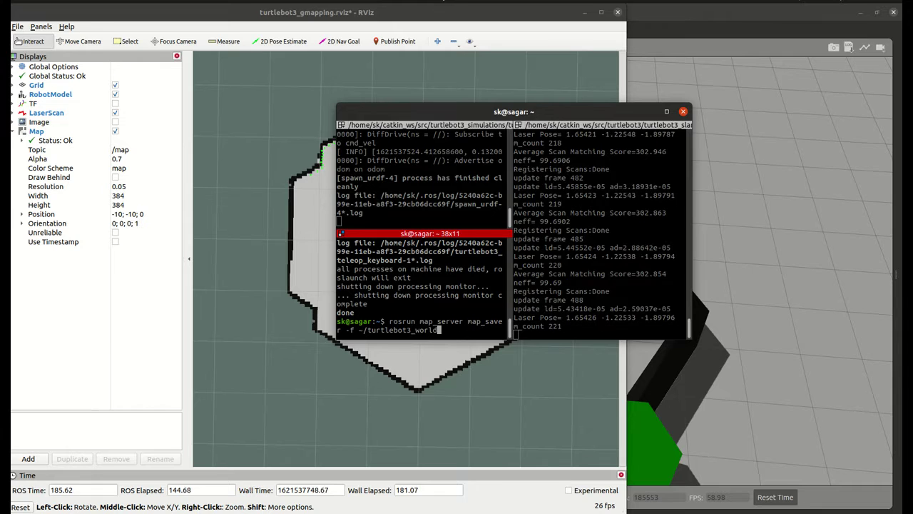
text(_map)
key(Return)
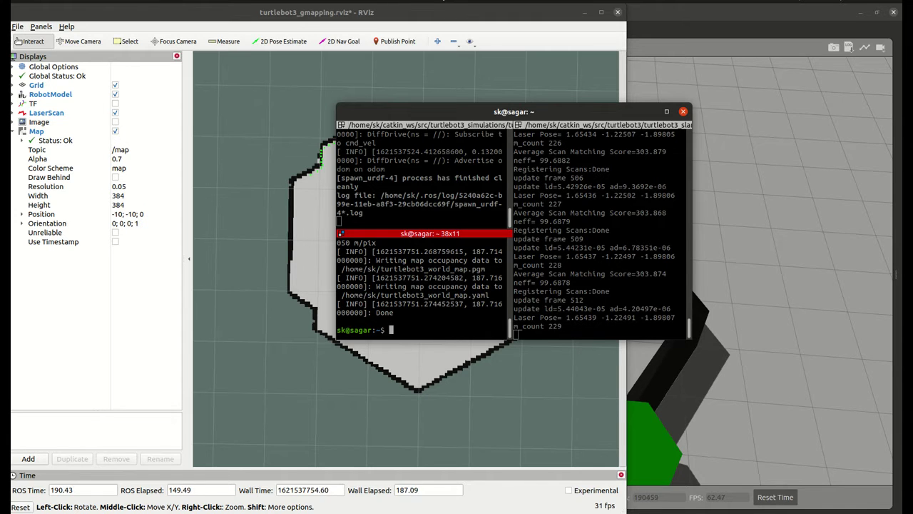
text(tur)
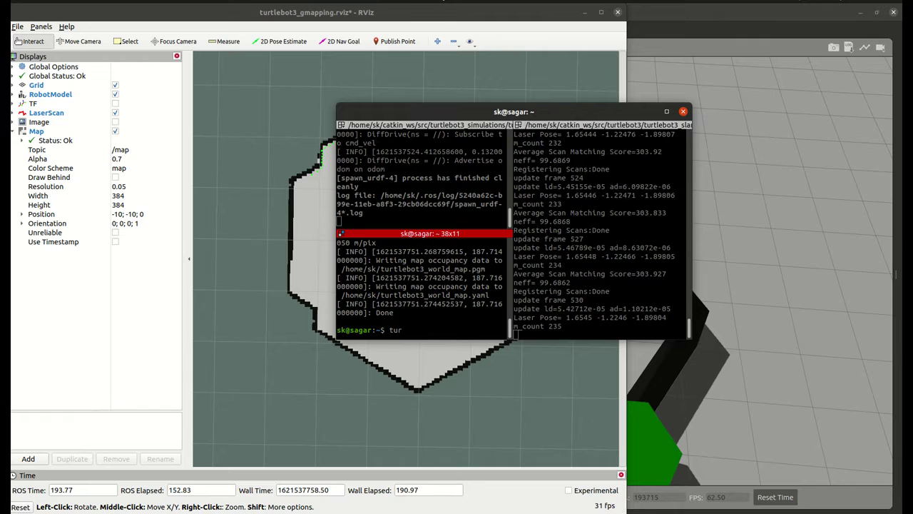
key(BackSpace)
key(BackSpace)
key(BackSpace)
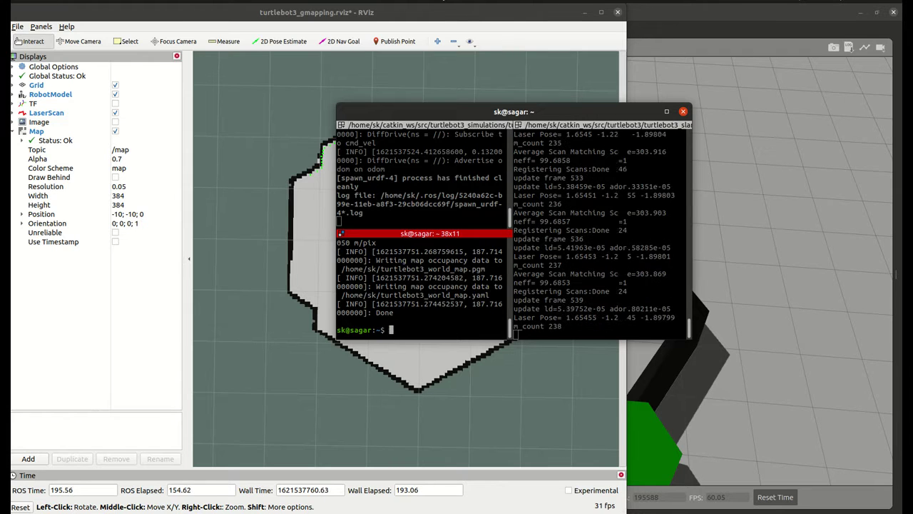
text(turt)
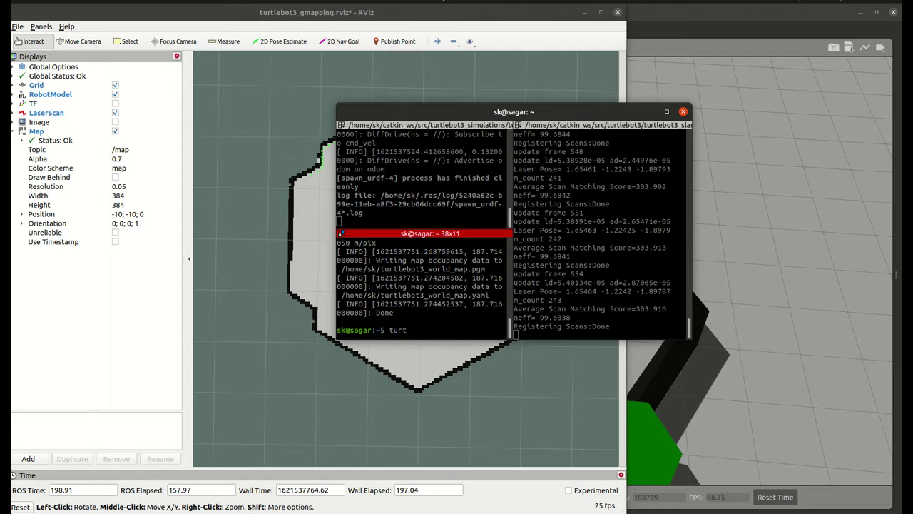
key(BackSpace)
key(BackSpace)
key(BackSpace)
key(BackSpace)
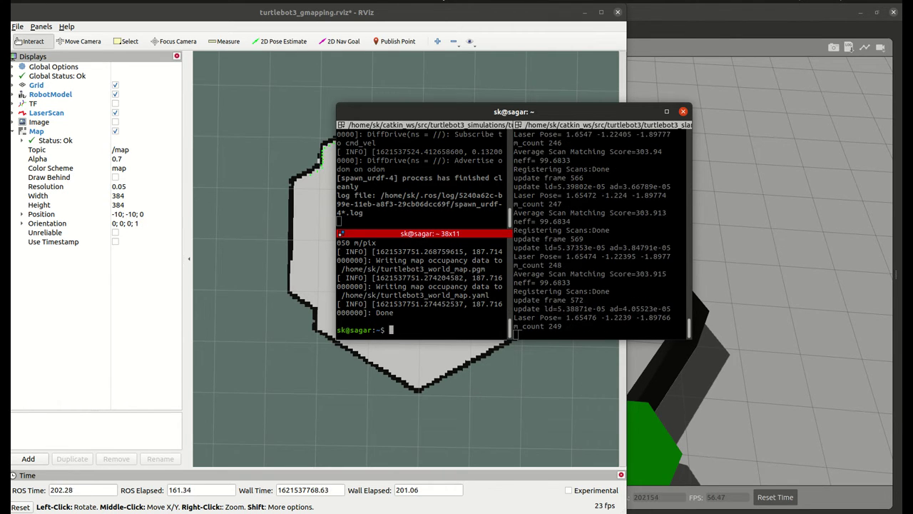
Step: List the home folder's contents and check the saved turtlebot3_world_map.pgm and turtlebot3_world_map.yaml files
text(ls)
key(Return)
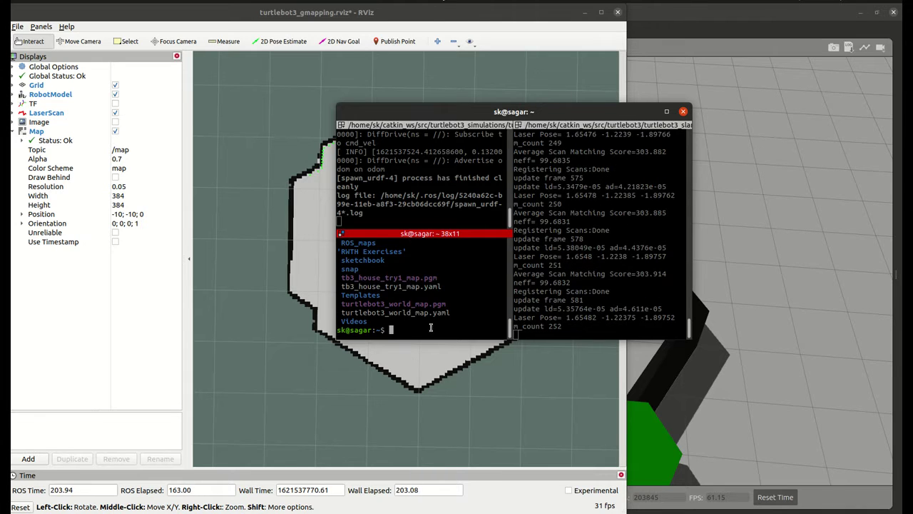
drag(451, 313, 340, 303)
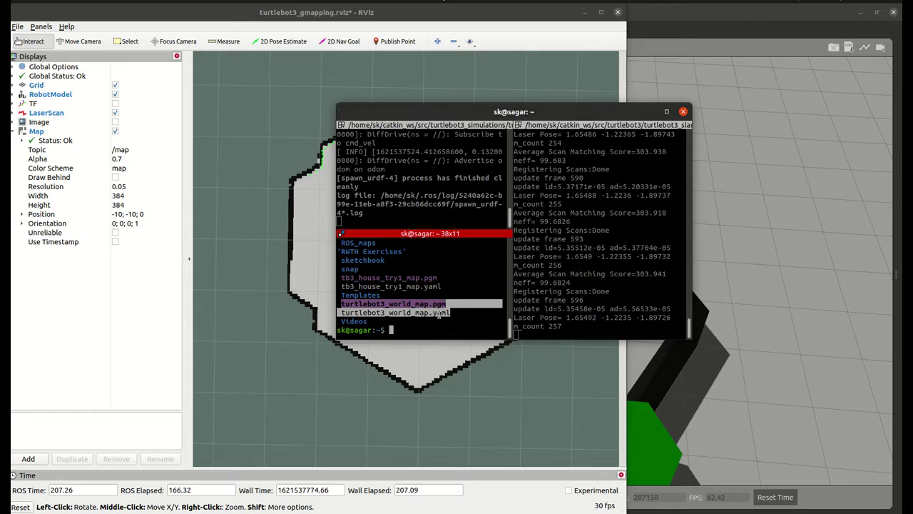
click(457, 315)
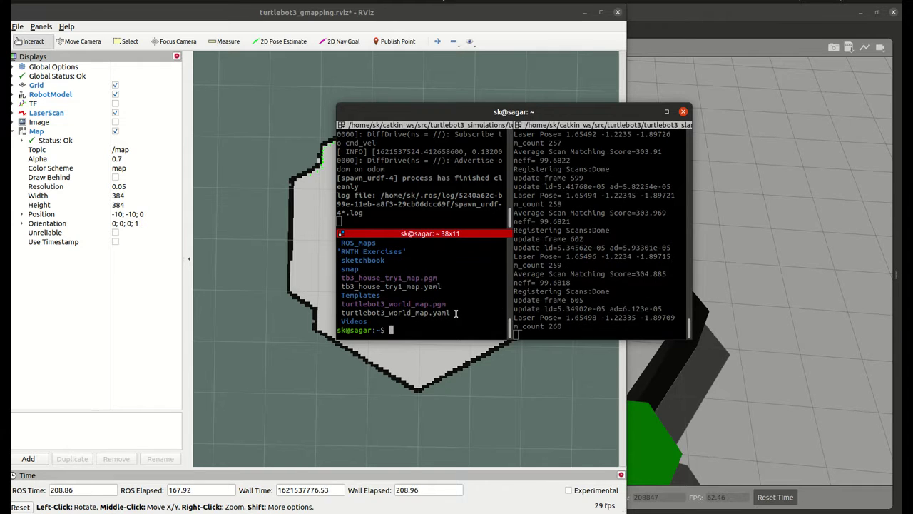
drag(457, 315, 343, 304)
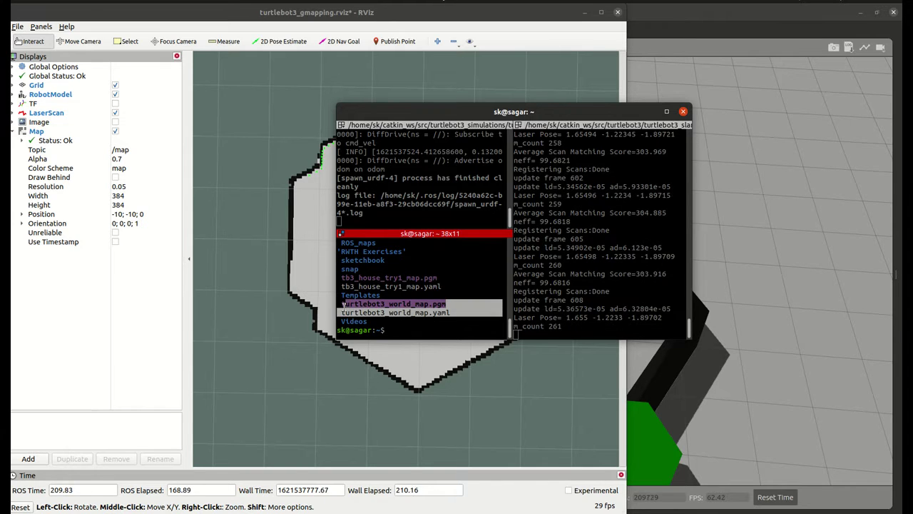
click(428, 332)
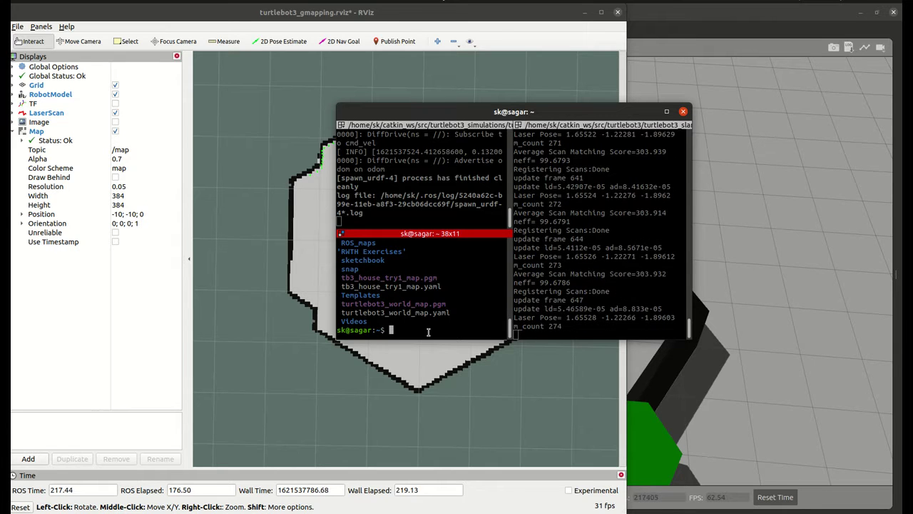
Step: Terminate the running SLAM and Gazebo launch processes and close the terminal window
click(592, 332)
key(ctrl+c)
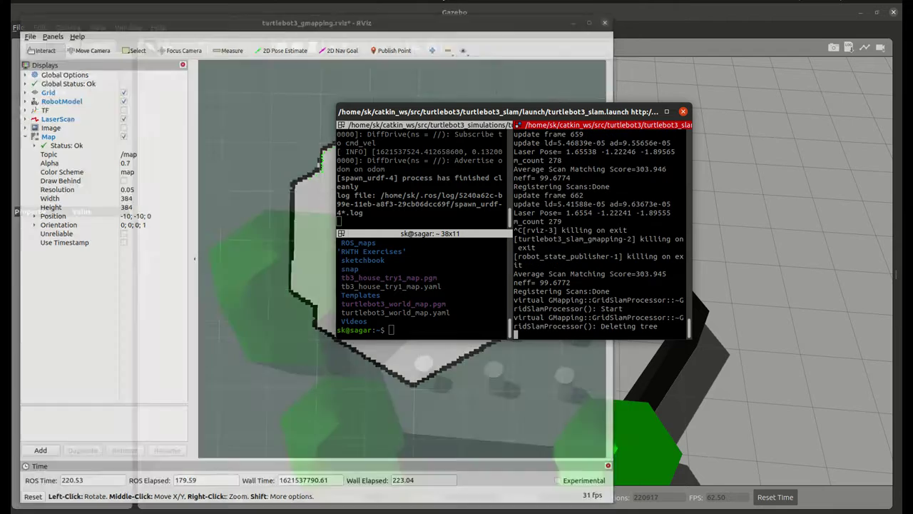
click(446, 217)
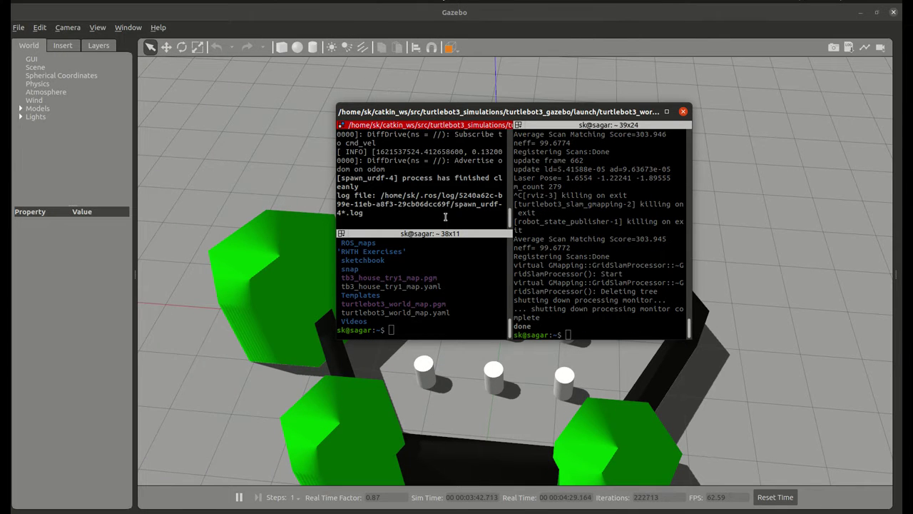
key(ctrl+c)
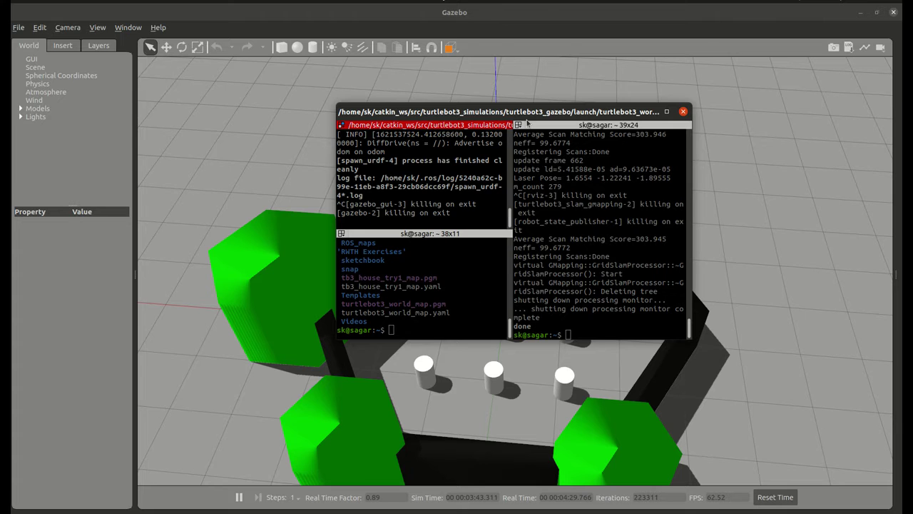
drag(526, 114, 536, 139)
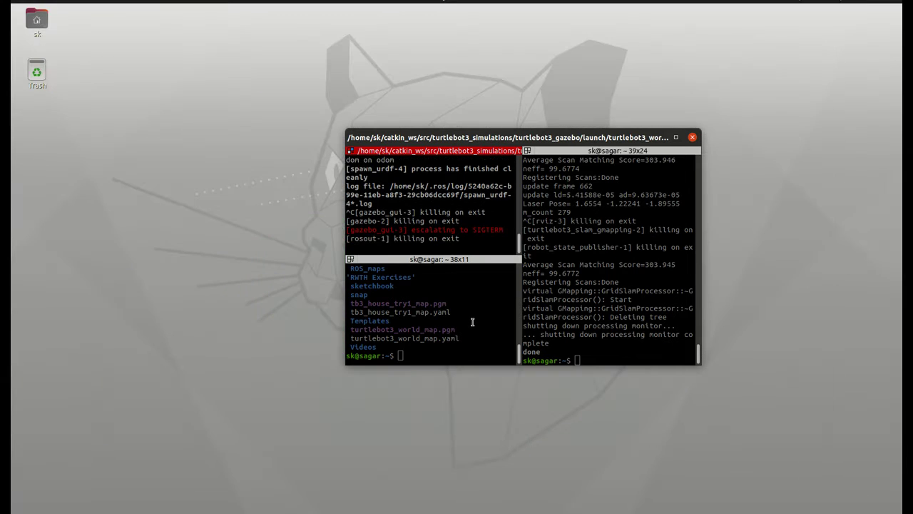
click(692, 138)
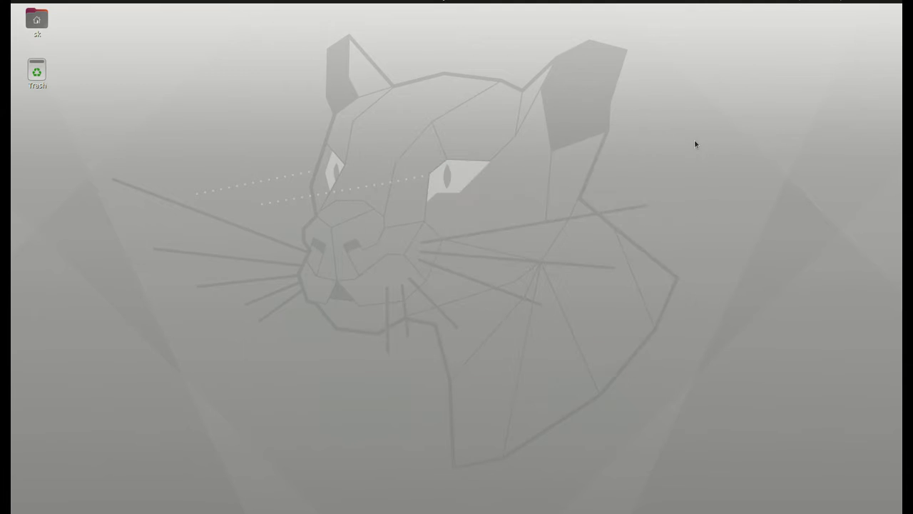
Step: Open a new terminal, move it toward the middle of the desktop and keep it always on top
key(ctrl+alt+t)
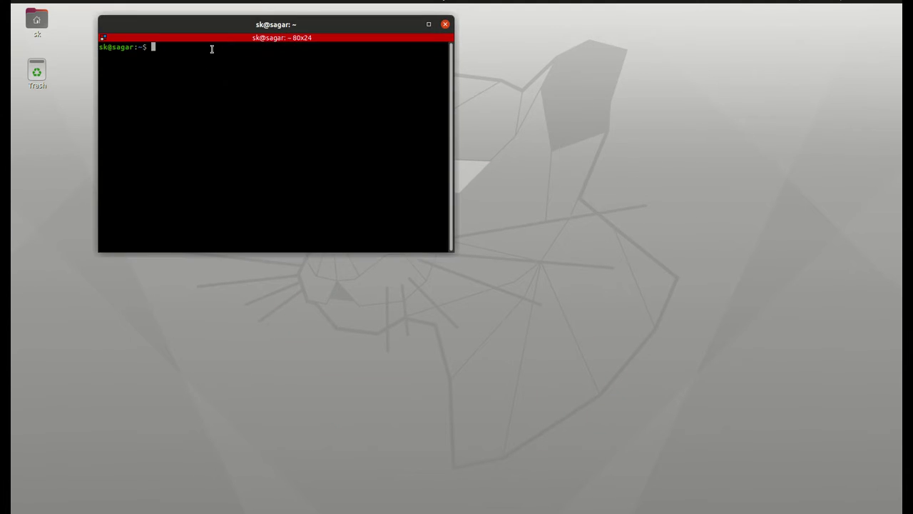
drag(271, 44, 554, 129)
right_click(503, 114)
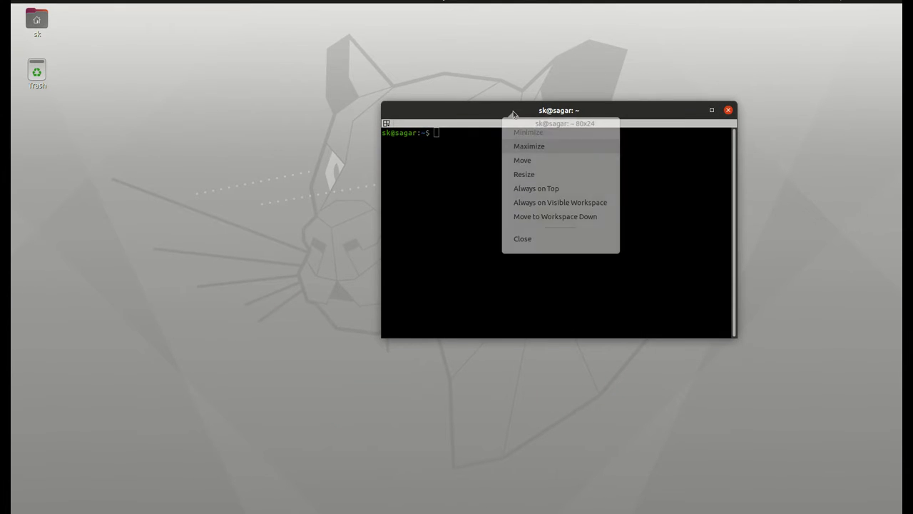
click(551, 188)
Step: Start the simulated world with "roslaunch turtlebot3_gazebo turtlebot3_world.launch"
text(rosl)
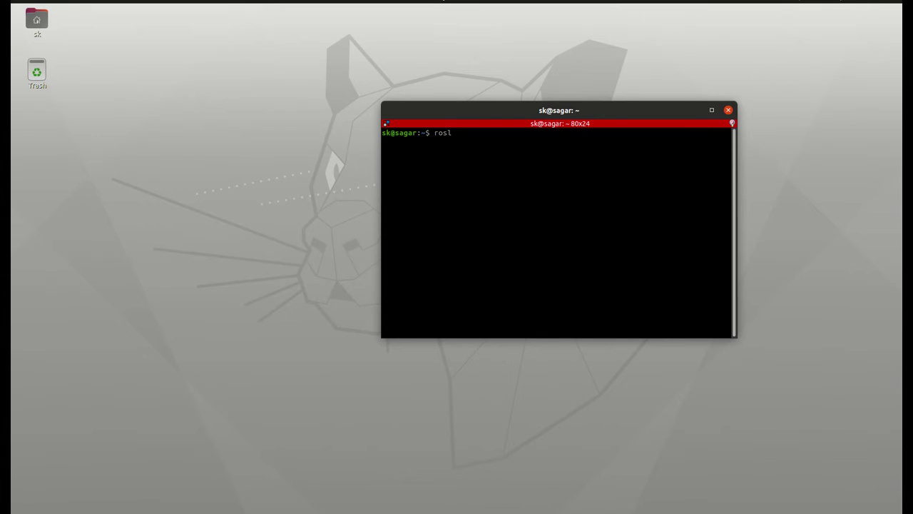
text(aunch turtlebot3_)
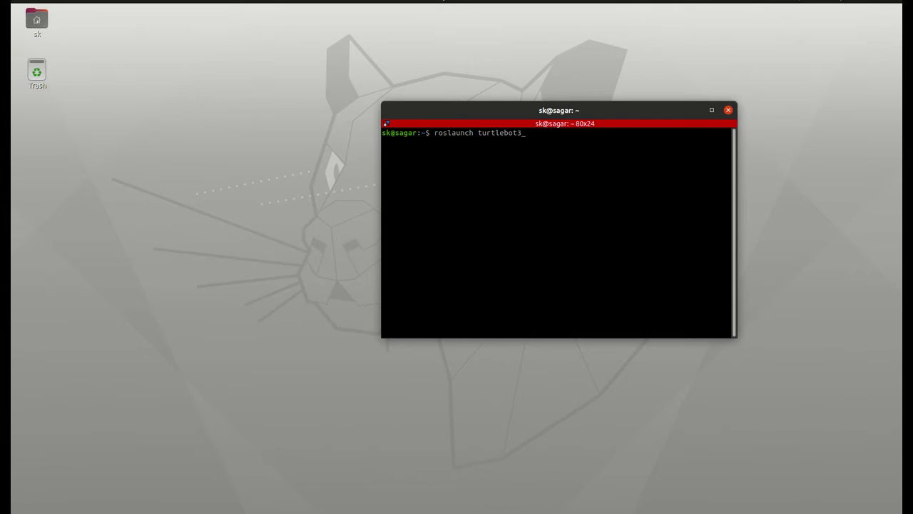
key(Tab)
text(tu)
key(Tab)
text(wo)
key(Tab)
key(Return)
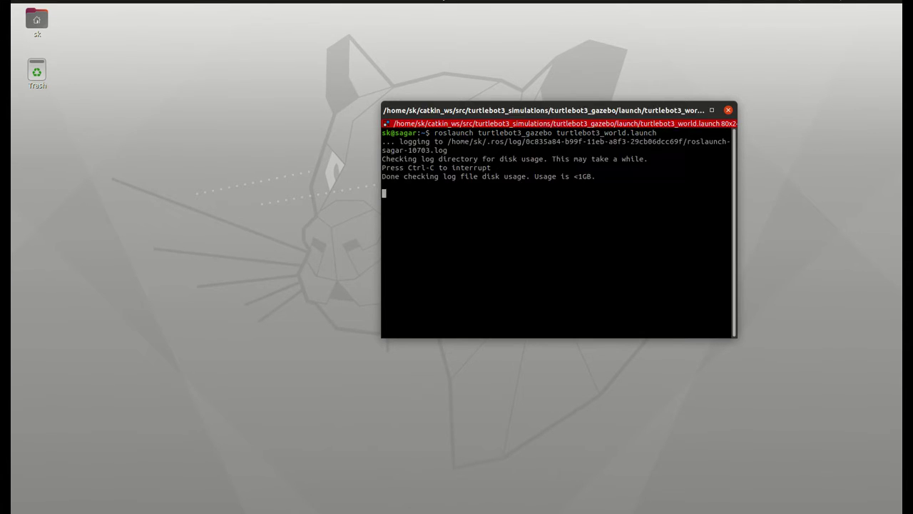
Step: Split the terminal vertically and enter "roslaunch turtlebot3_navigation turtlebot3_navigation.launch" in the new pane without running it
right_click(586, 223)
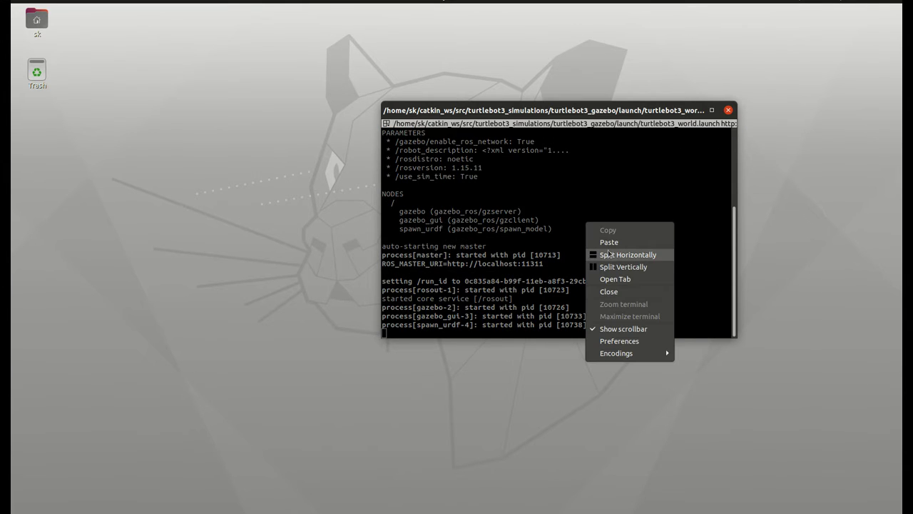
click(614, 267)
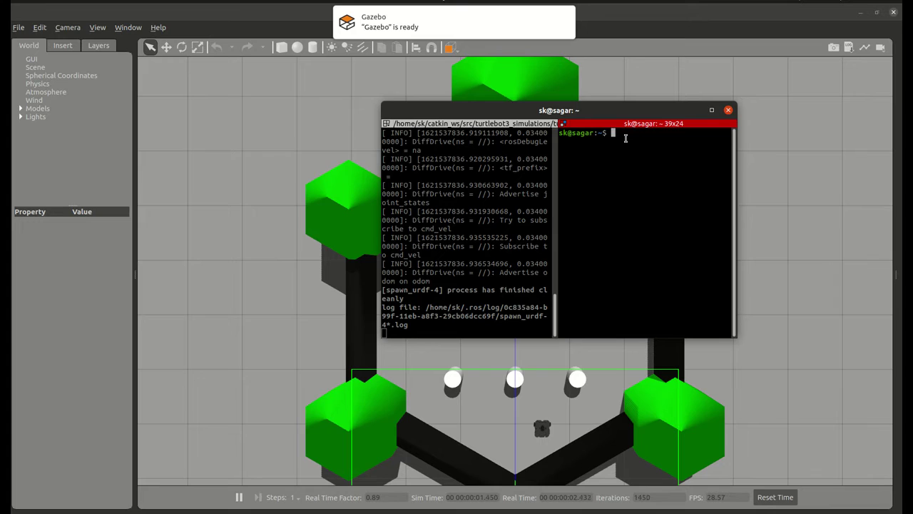
text(rosl)
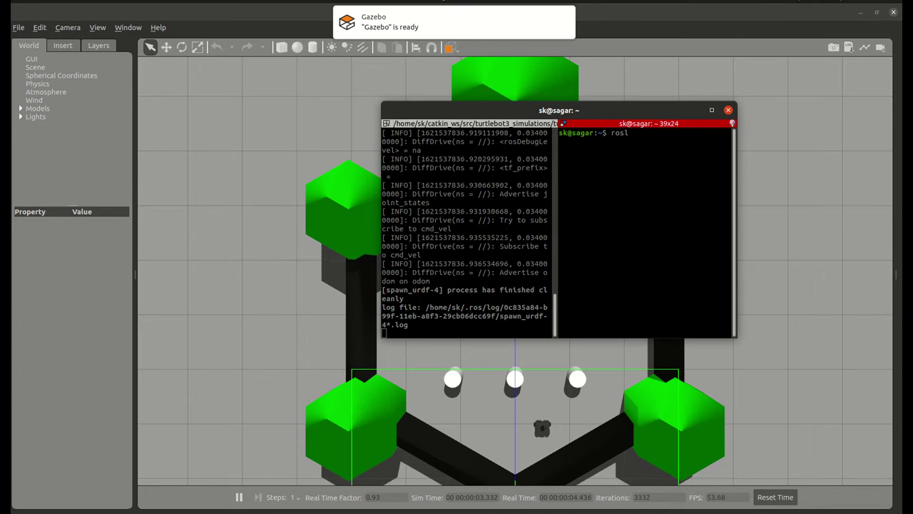
text(aunch)
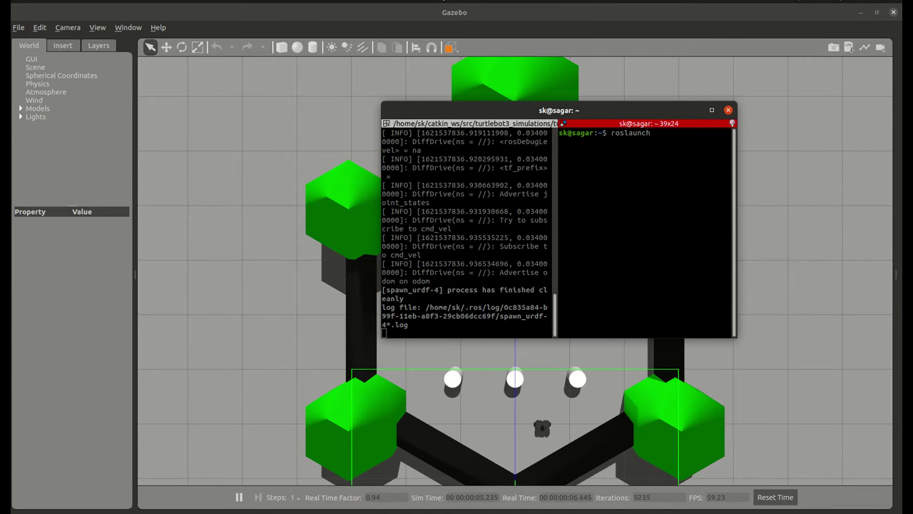
text( turtlebot3_na)
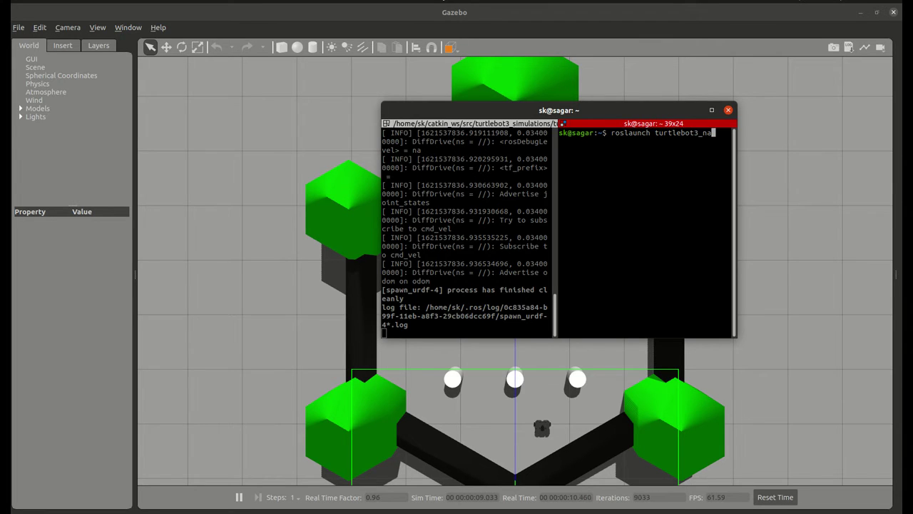
key(Tab)
text(tu)
key(Tab)
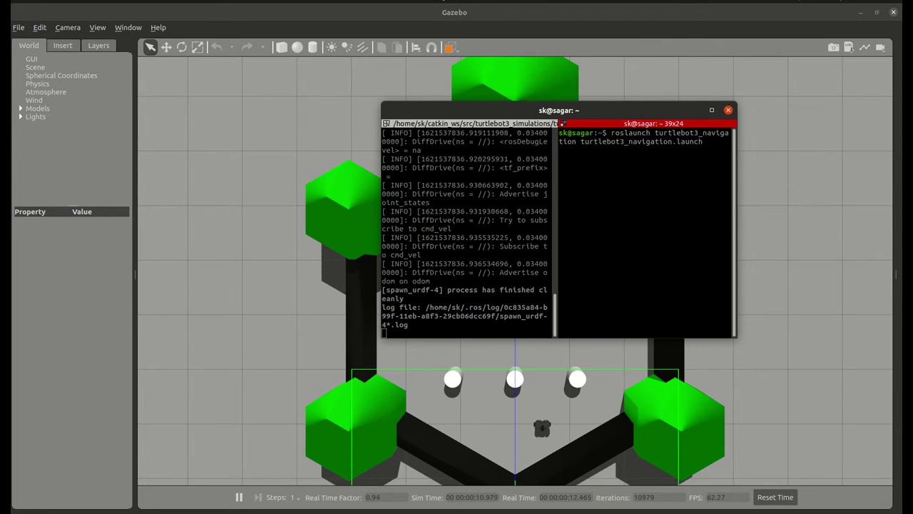
Step: Append the argument "map_file:=/home/sk/turtlebot3_world_map.yaml" to the navigation launch command and run it
text(map_file :=/home/sk/tur)
key(Tab)
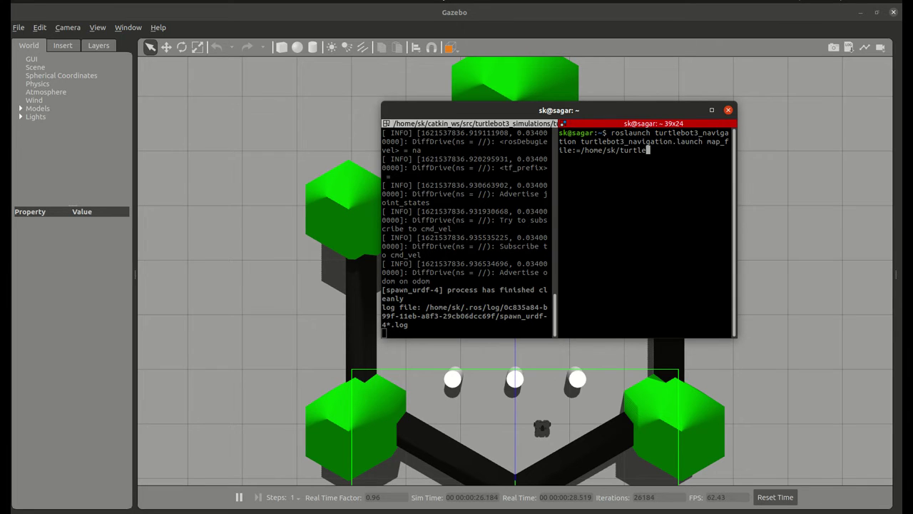
text(tlebit)
key(BackSpace)
key(BackSpace)
text(ot3_world_map.yaml)
key(Return)
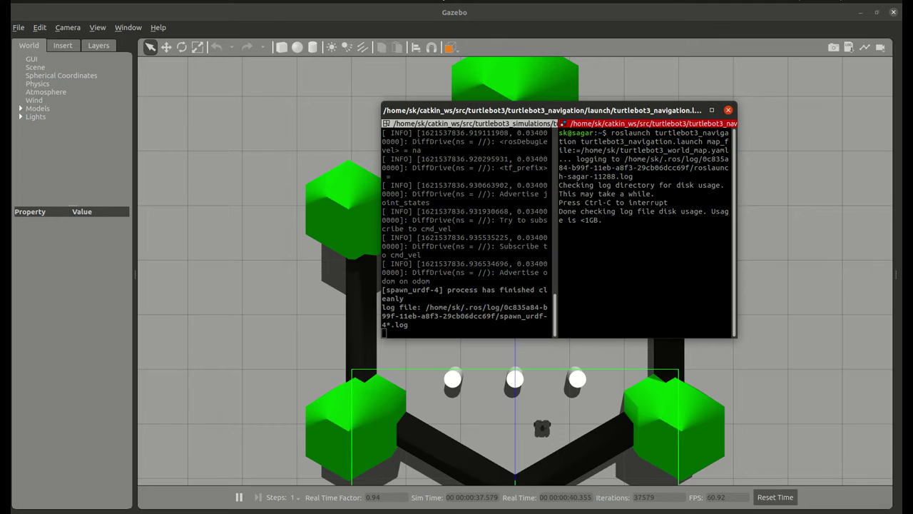